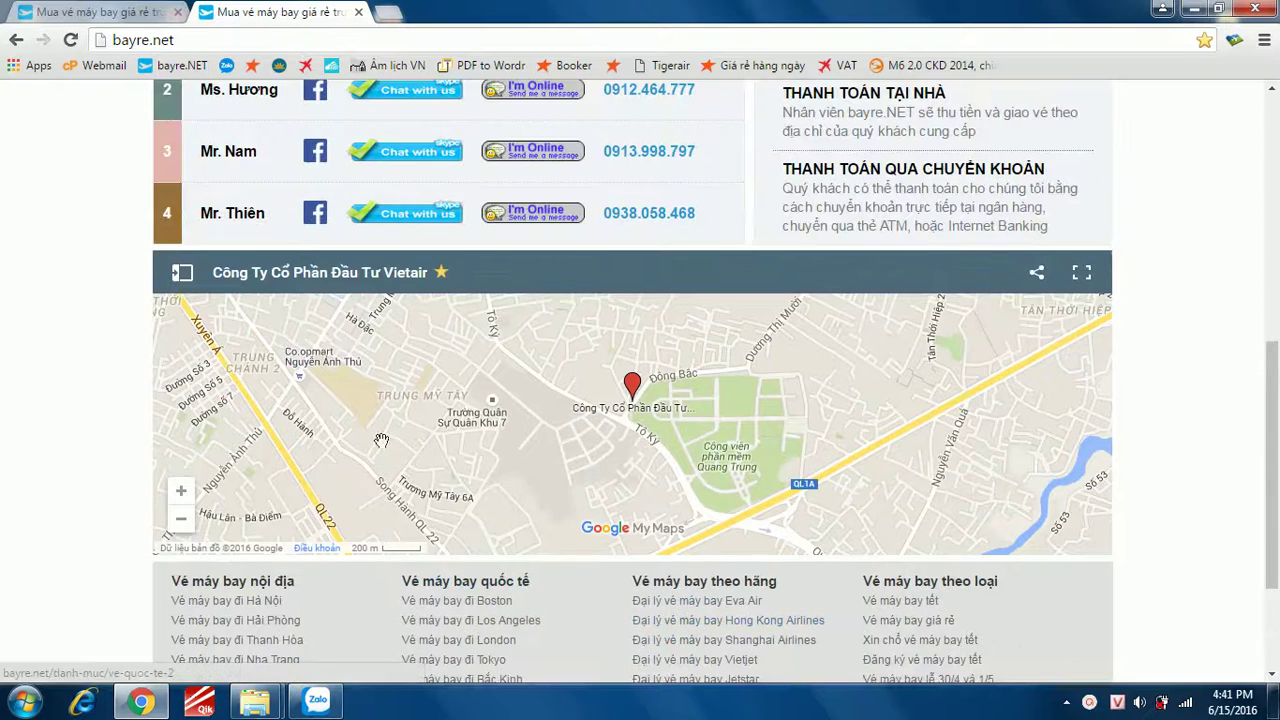
# - Look at the company's details on the map, then close the panel and return to the search form
pyautogui.click(633, 390)
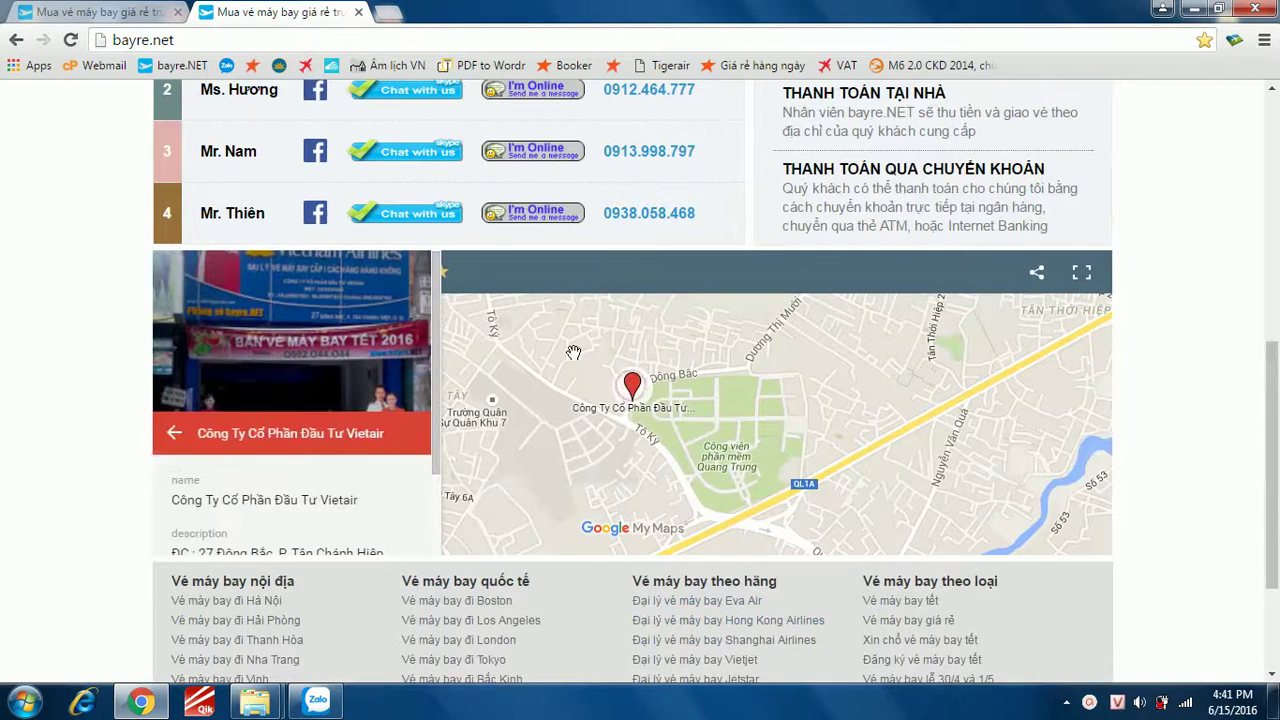
pyautogui.scroll(-1, 432, 491)
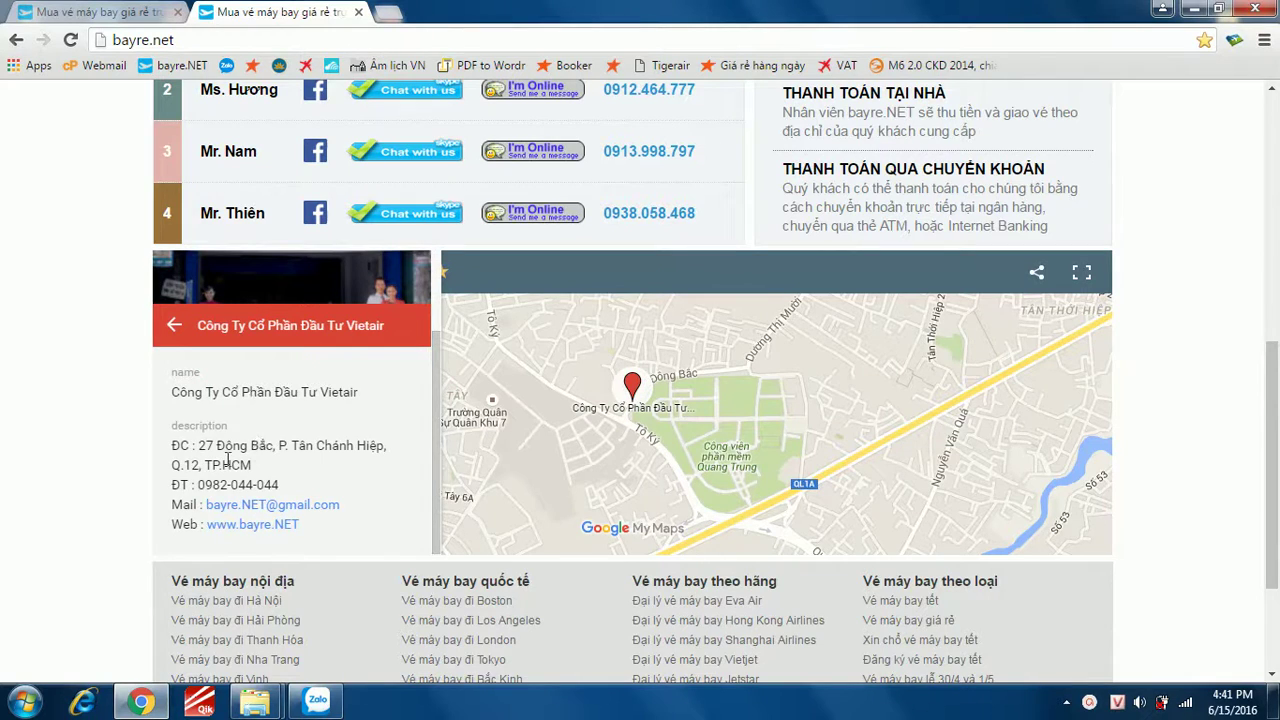
pyautogui.click(174, 325)
pyautogui.moveTo(1272, 419); pyautogui.dragTo(1250, 259)
pyautogui.scroll(2, 1249, 235)
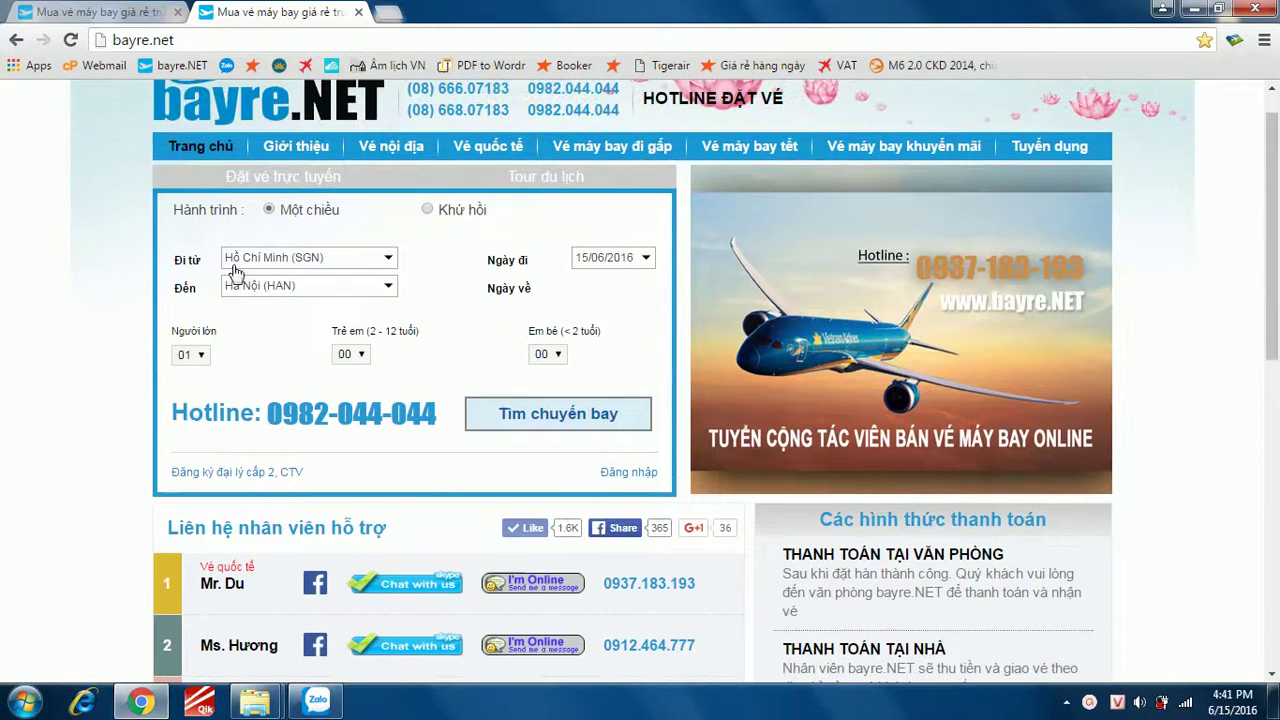
pyautogui.scroll(1, 305, 256)
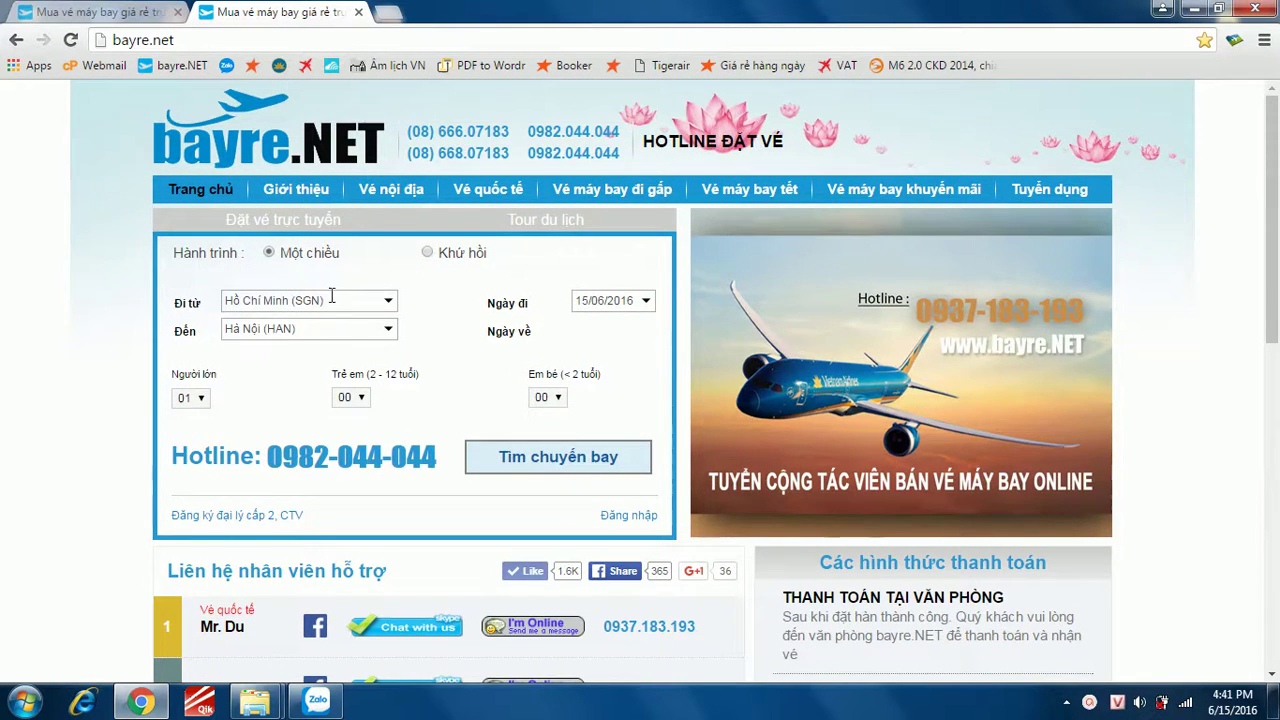
# - Set a round trip from Hồ Chí Minh (SGN) to Vinh (VII), 06/07 to 20/07/2016
pyautogui.click(354, 294)
pyautogui.click(318, 392)
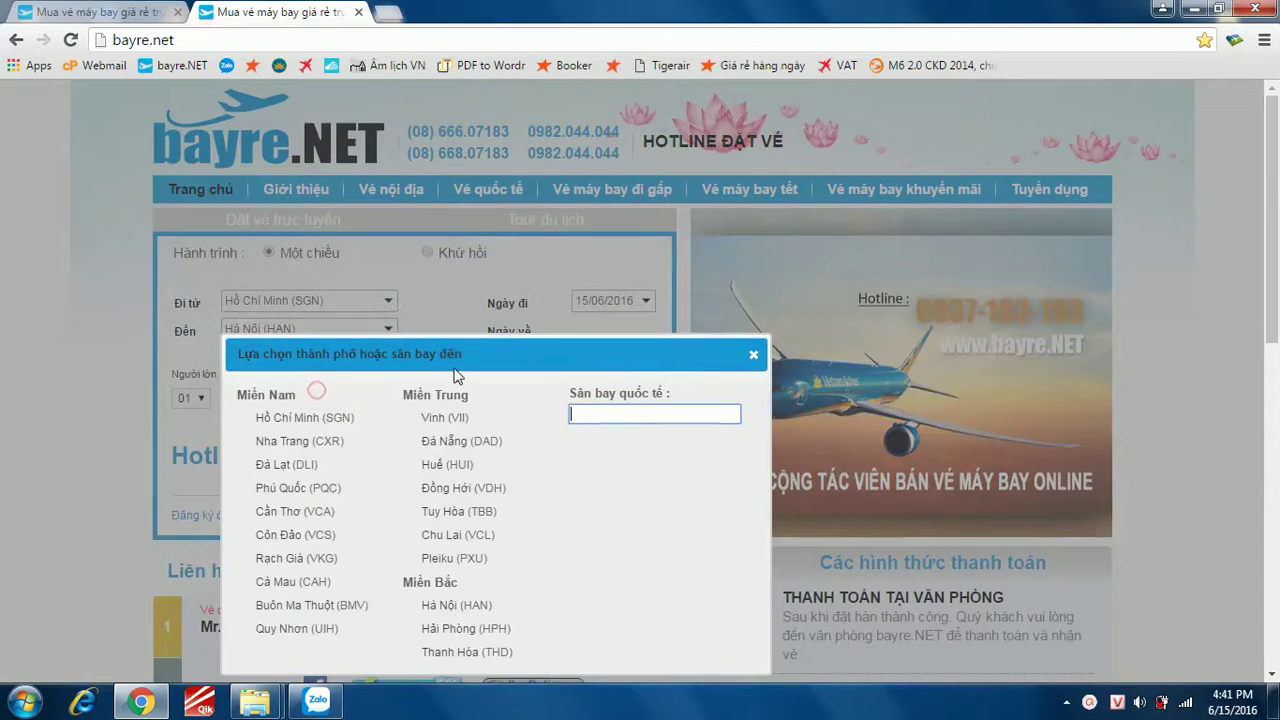
pyautogui.click(457, 417)
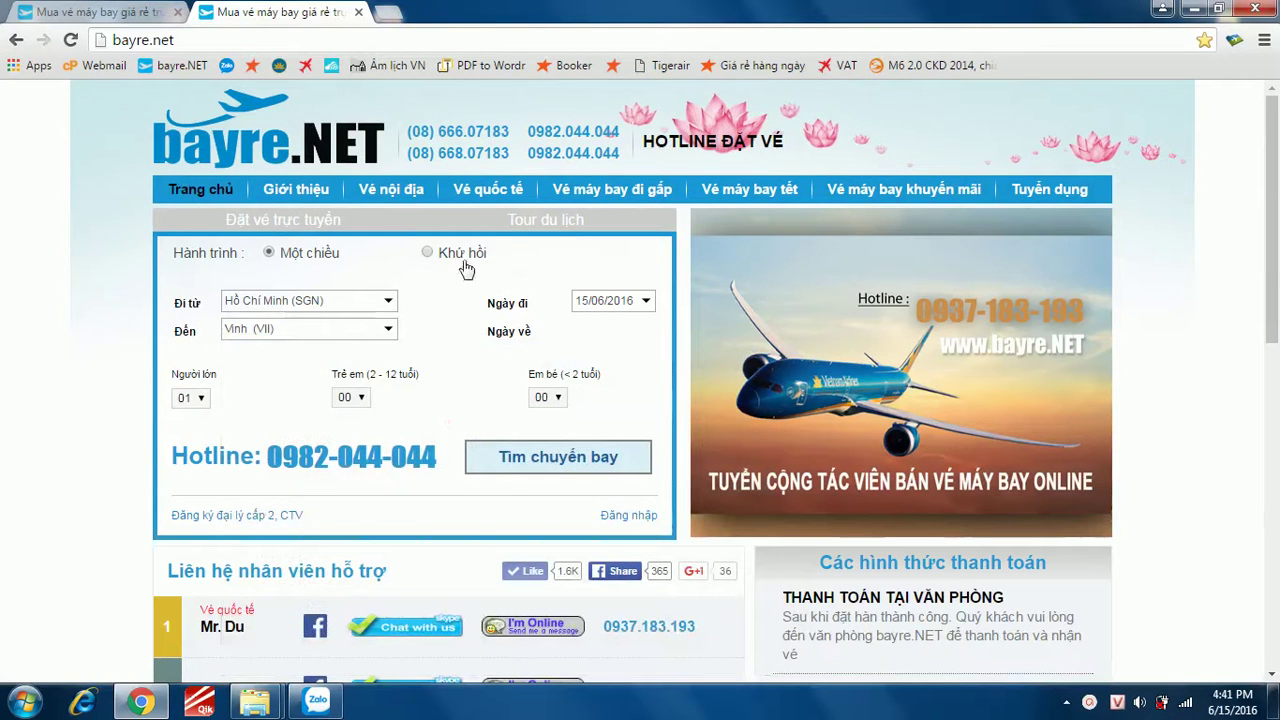
pyautogui.click(613, 300)
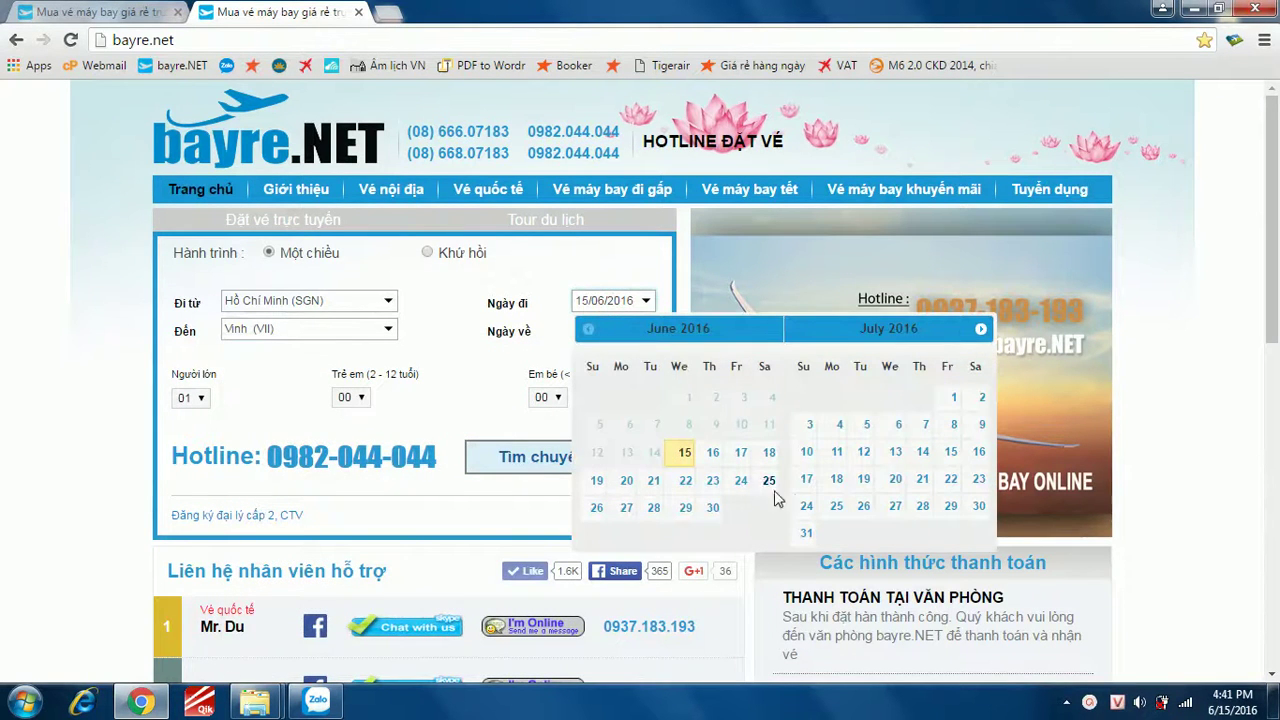
pyautogui.click(899, 426)
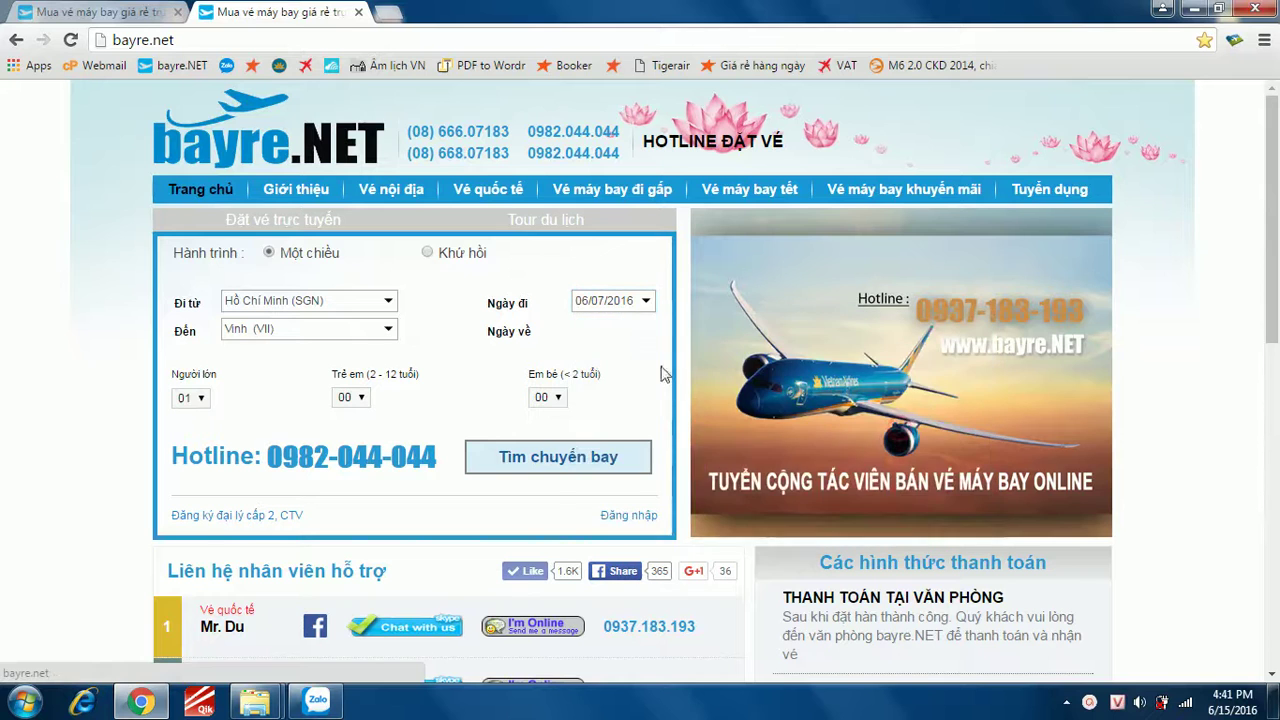
pyautogui.click(427, 252)
pyautogui.click(618, 333)
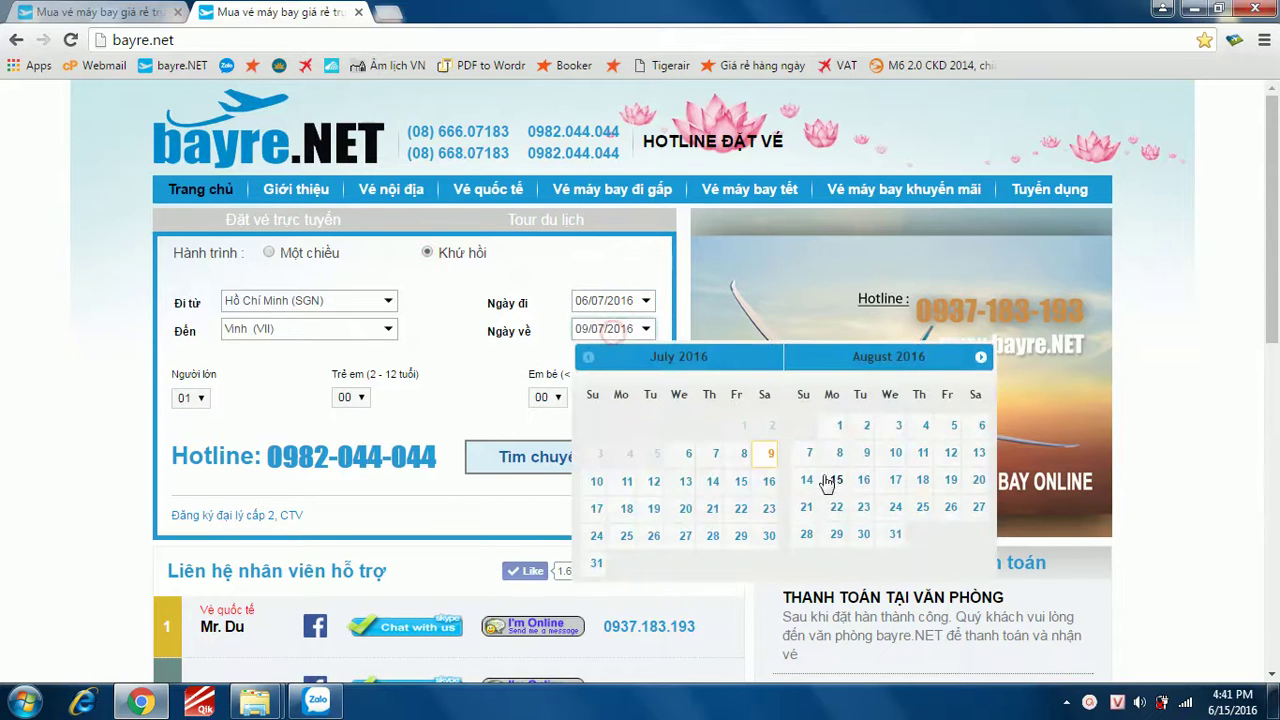
pyautogui.click(685, 508)
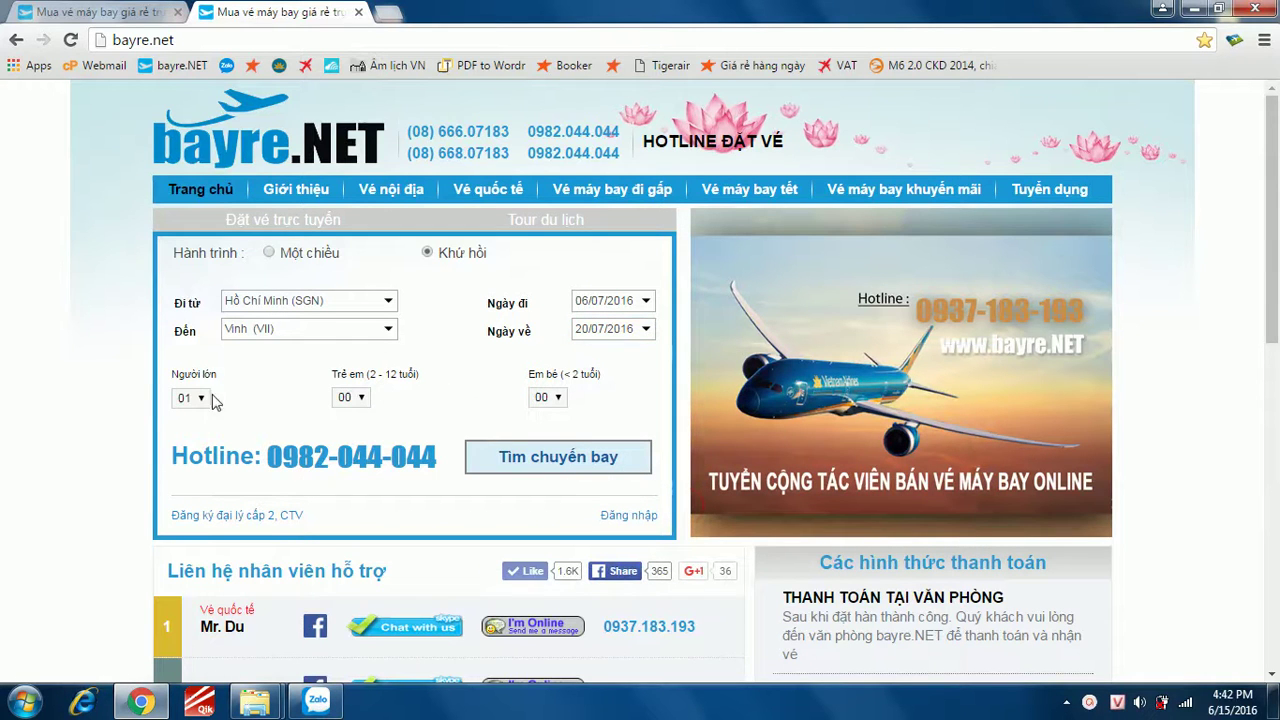
# - Keep one adult with no children or infants, and search for flights
pyautogui.click(205, 398)
pyautogui.click(207, 400)
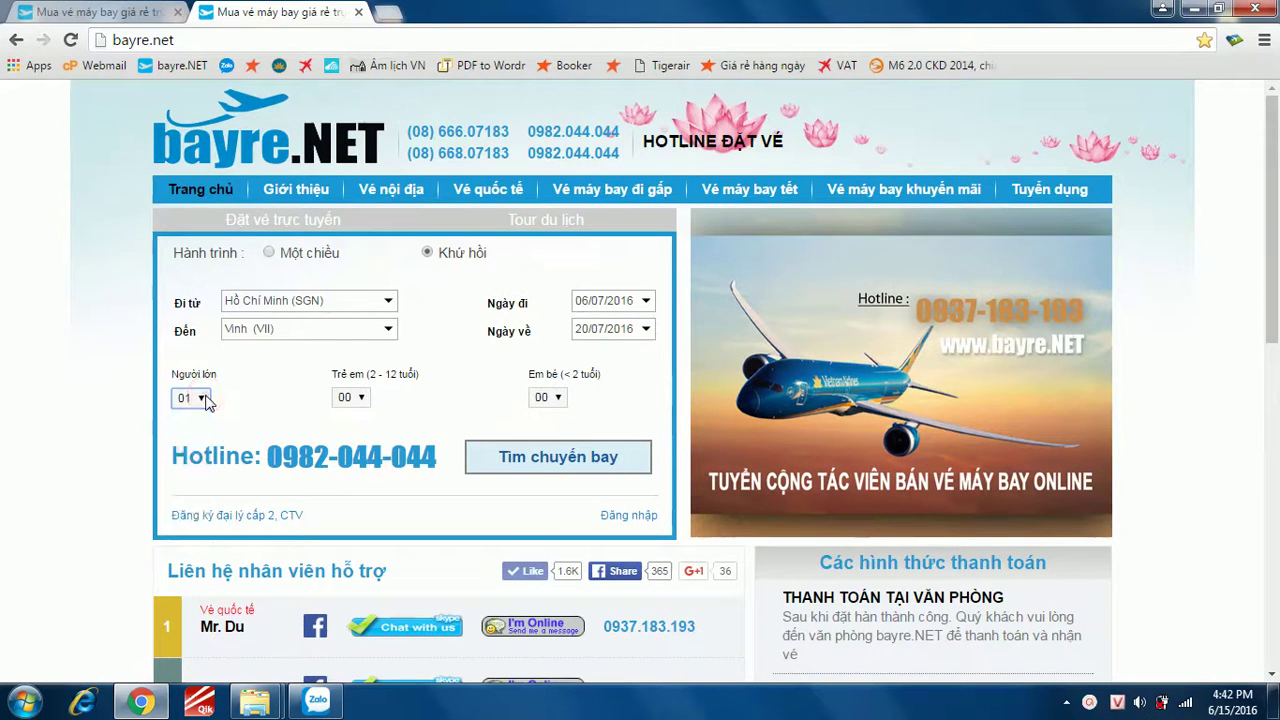
pyautogui.click(360, 398)
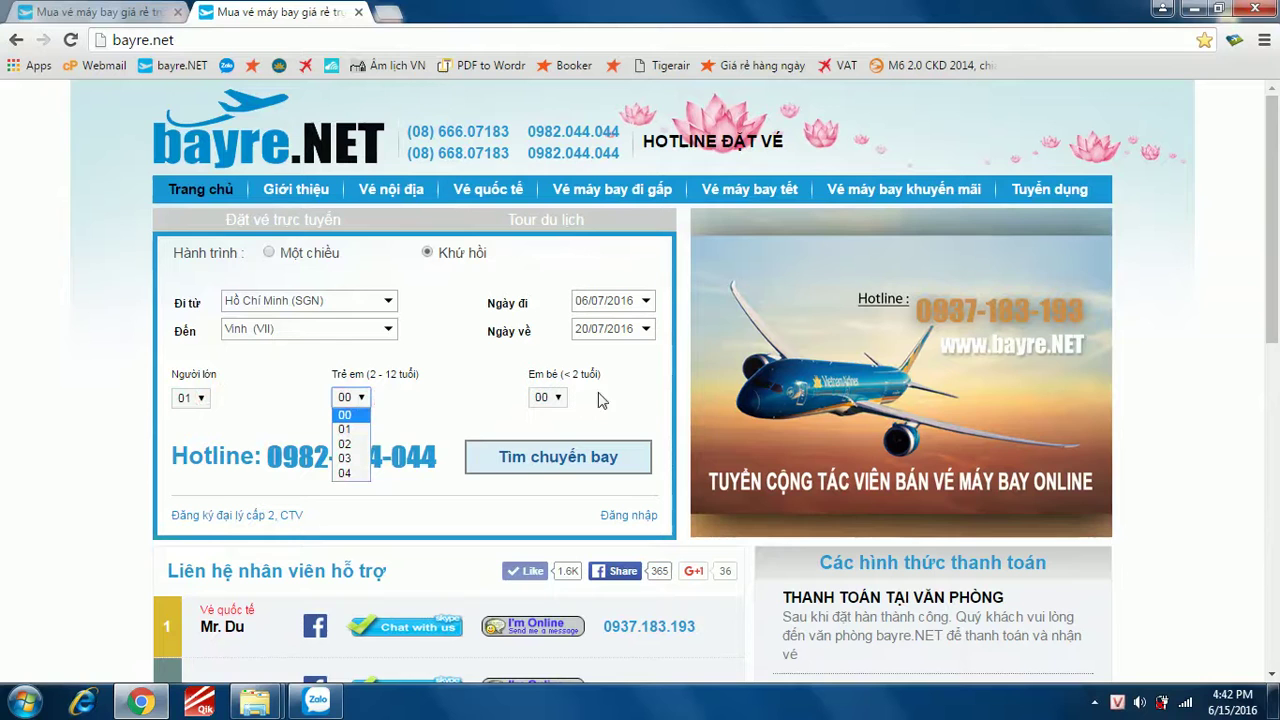
pyautogui.click(363, 399)
pyautogui.click(549, 398)
pyautogui.click(546, 408)
pyautogui.click(552, 456)
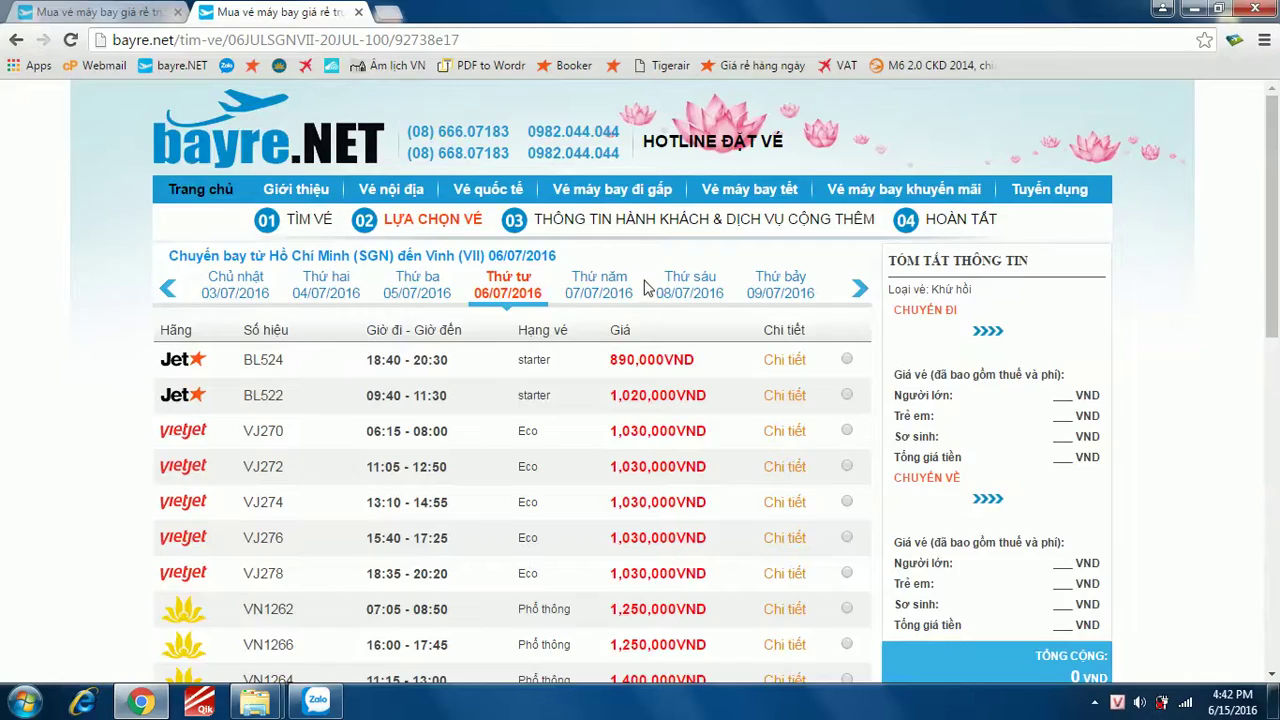
# - Choose outbound flight BL524 and return flight BL525
pyautogui.scroll(-5, 650, 280)
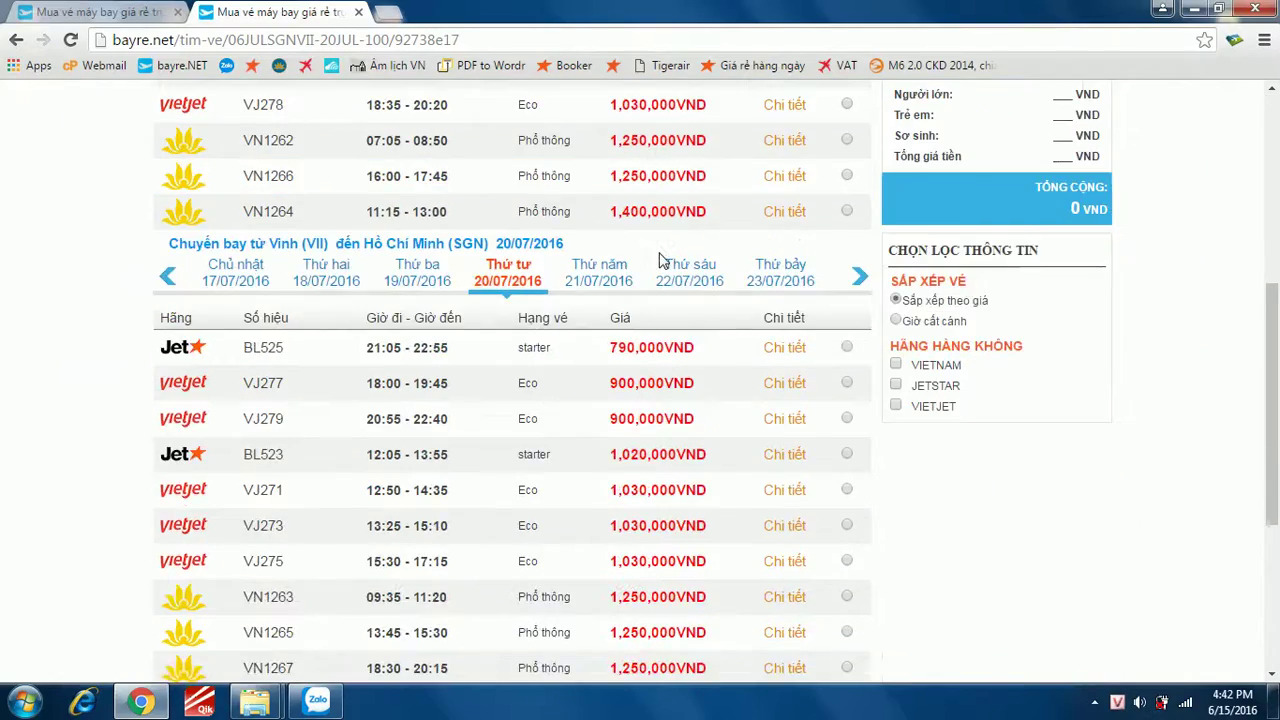
pyautogui.scroll(-4, 660, 258)
pyautogui.scroll(6, 660, 258)
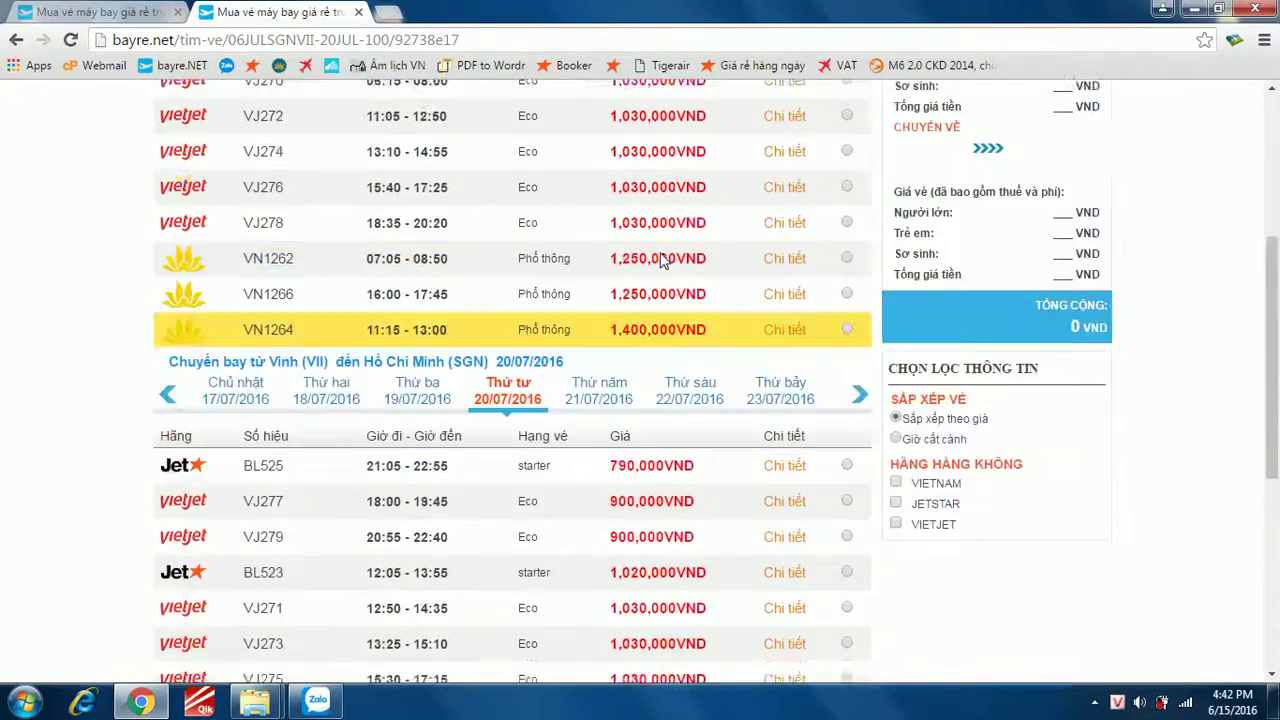
pyautogui.scroll(2, 660, 258)
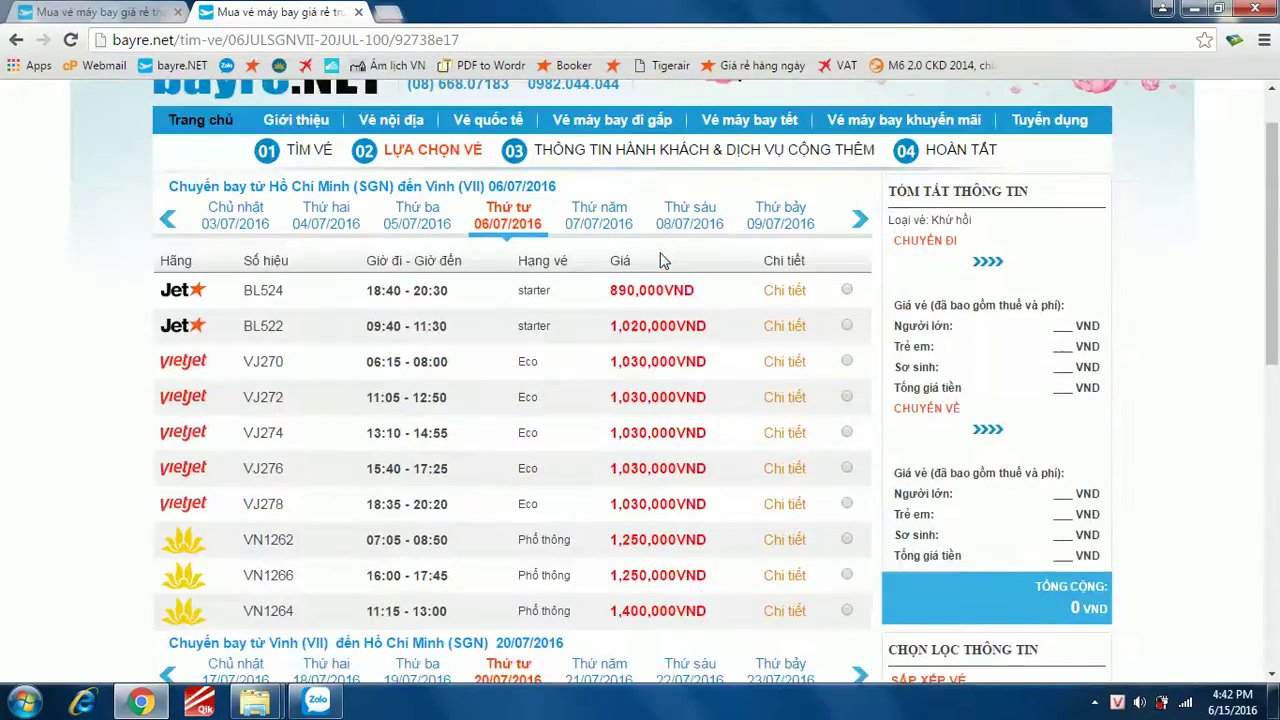
pyautogui.click(847, 291)
pyautogui.scroll(-4, 492, 400)
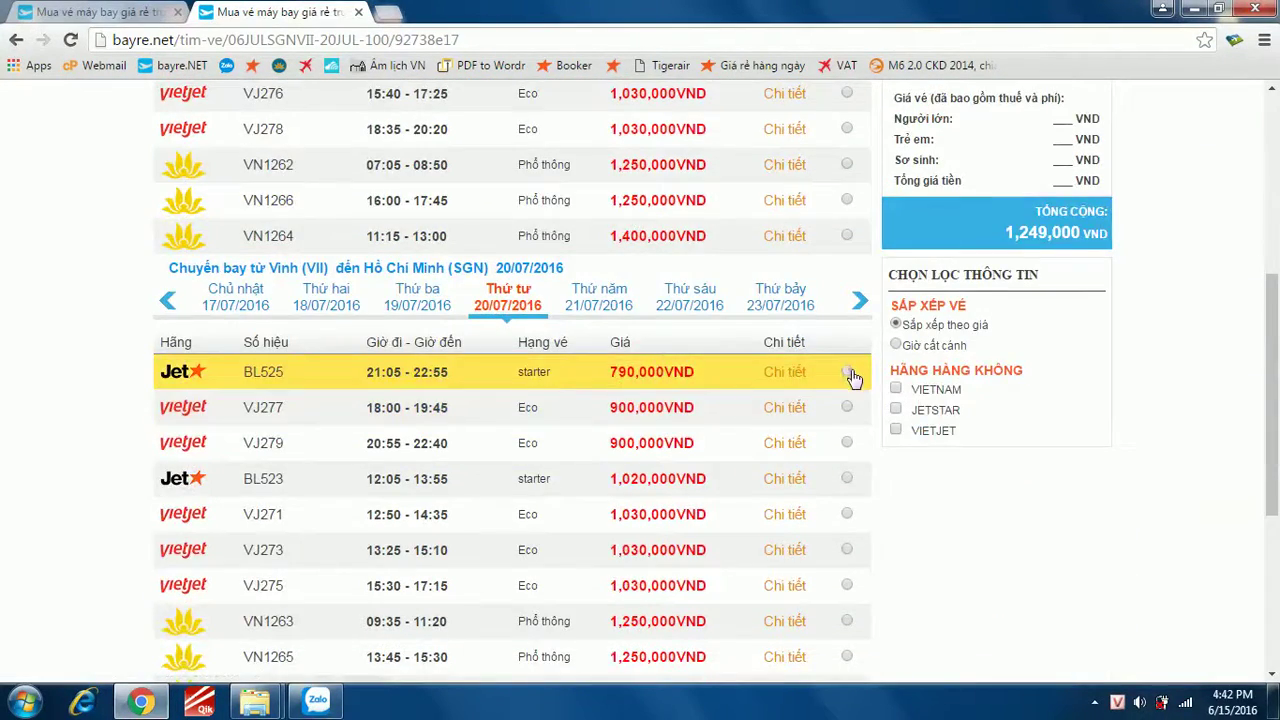
pyautogui.click(847, 371)
# - Compare return flights VJ273 and VN1263, settle back on BL525 at 790,000 VND, and continue
pyautogui.scroll(-4, 600, 460)
pyautogui.scroll(3, 766, 457)
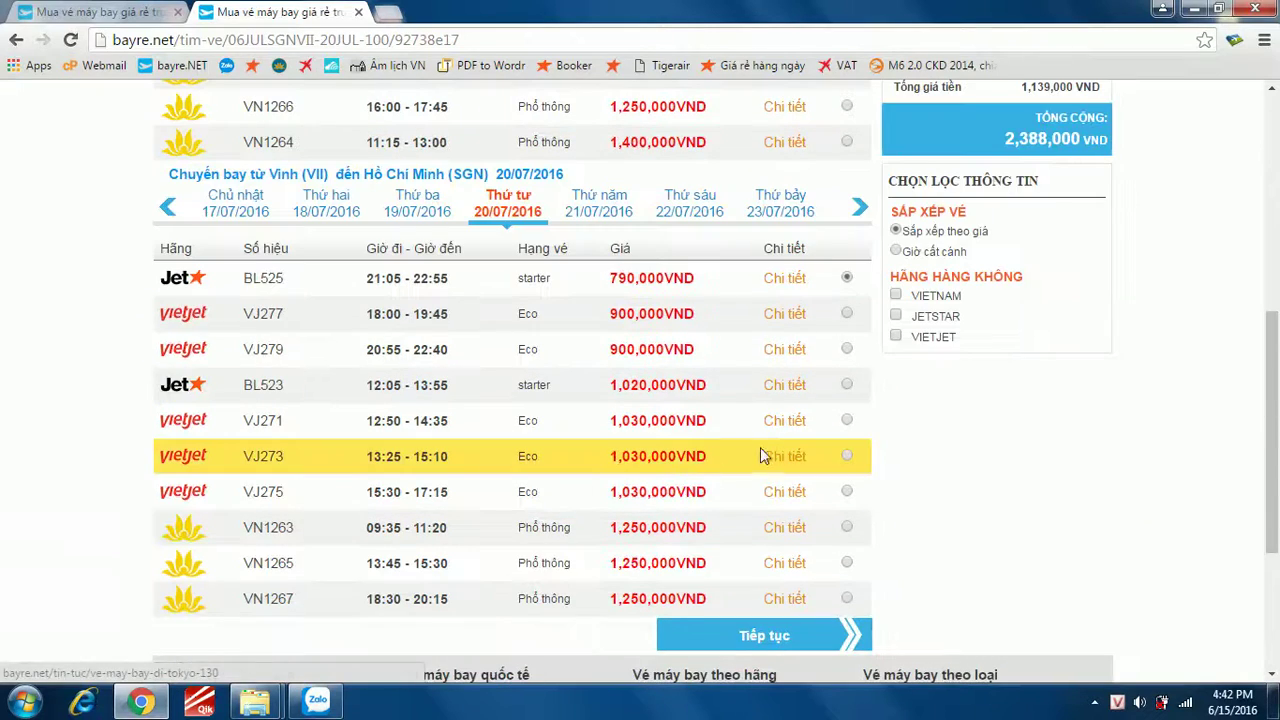
pyautogui.click(847, 456)
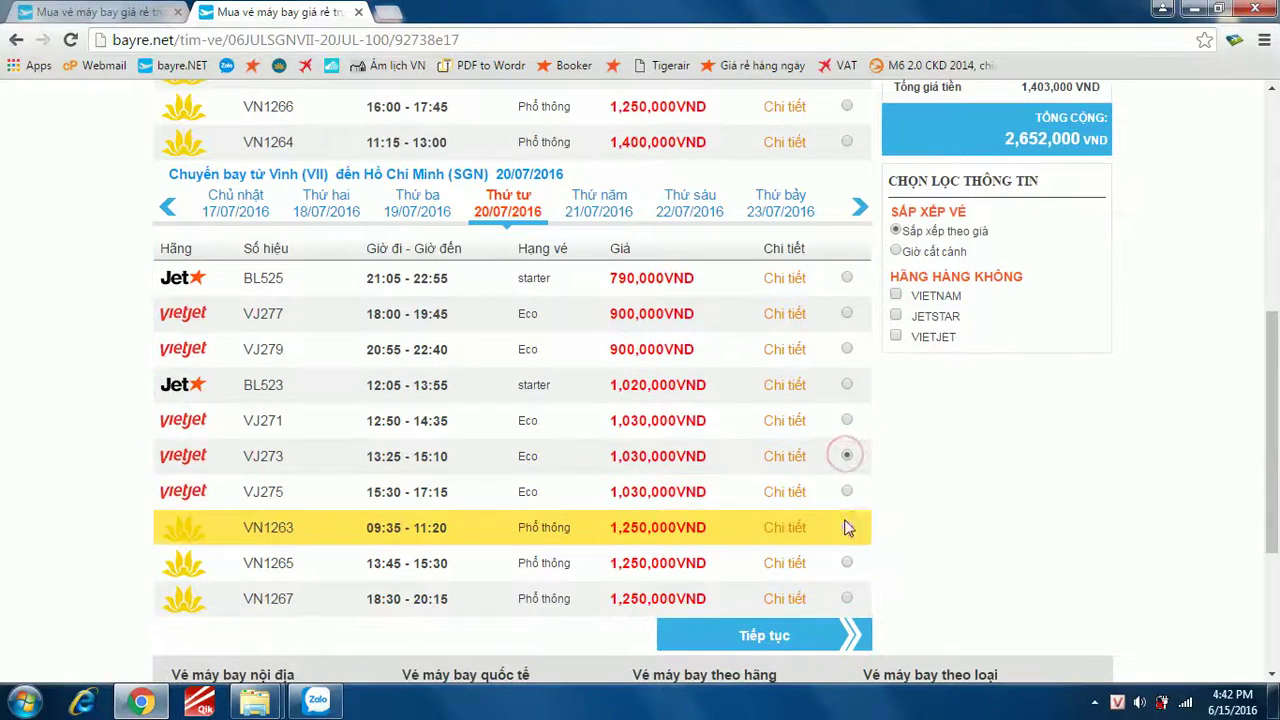
pyautogui.click(847, 530)
pyautogui.click(847, 279)
pyautogui.moveTo(610, 278); pyautogui.dragTo(694, 285)
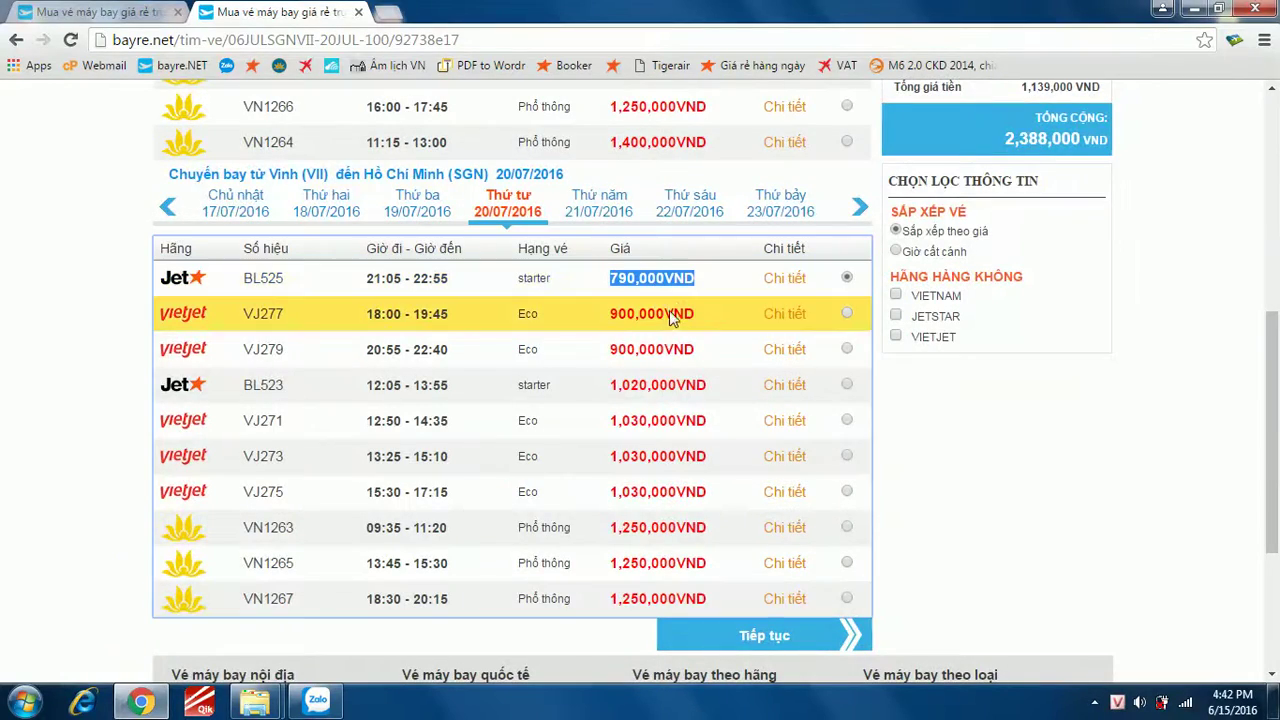
pyautogui.scroll(5, 640, 330)
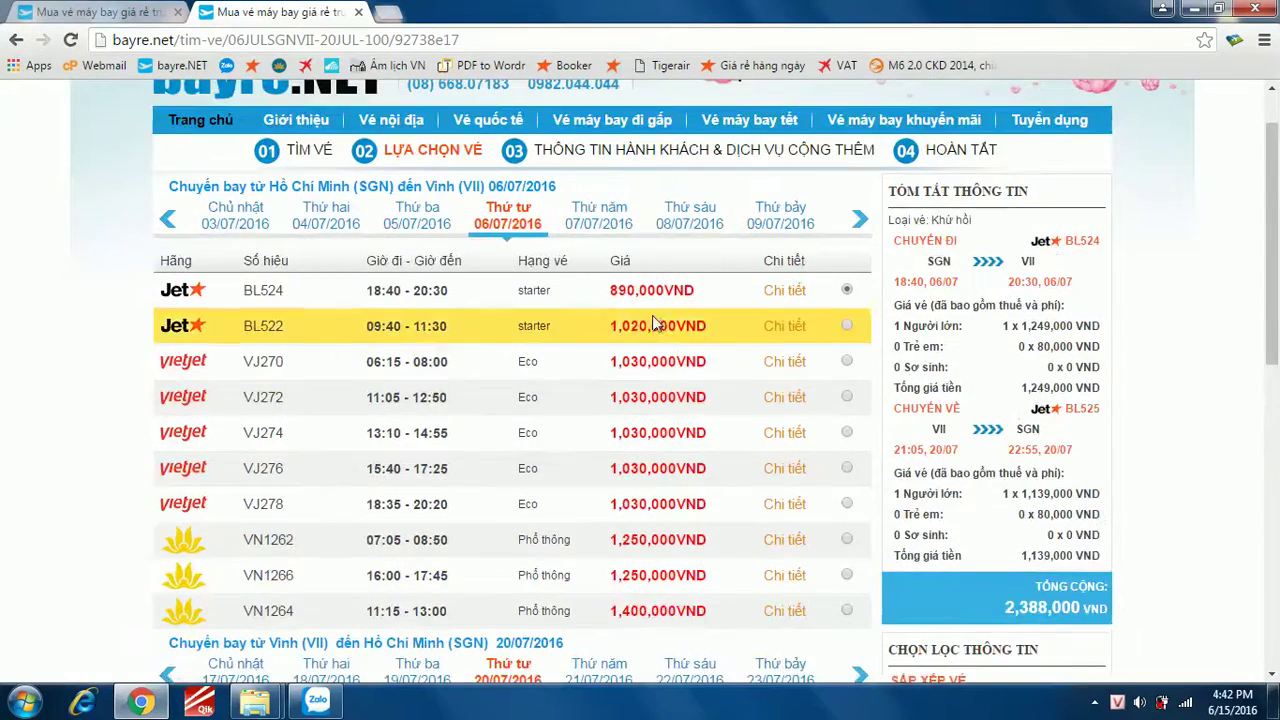
pyautogui.scroll(-7, 729, 314)
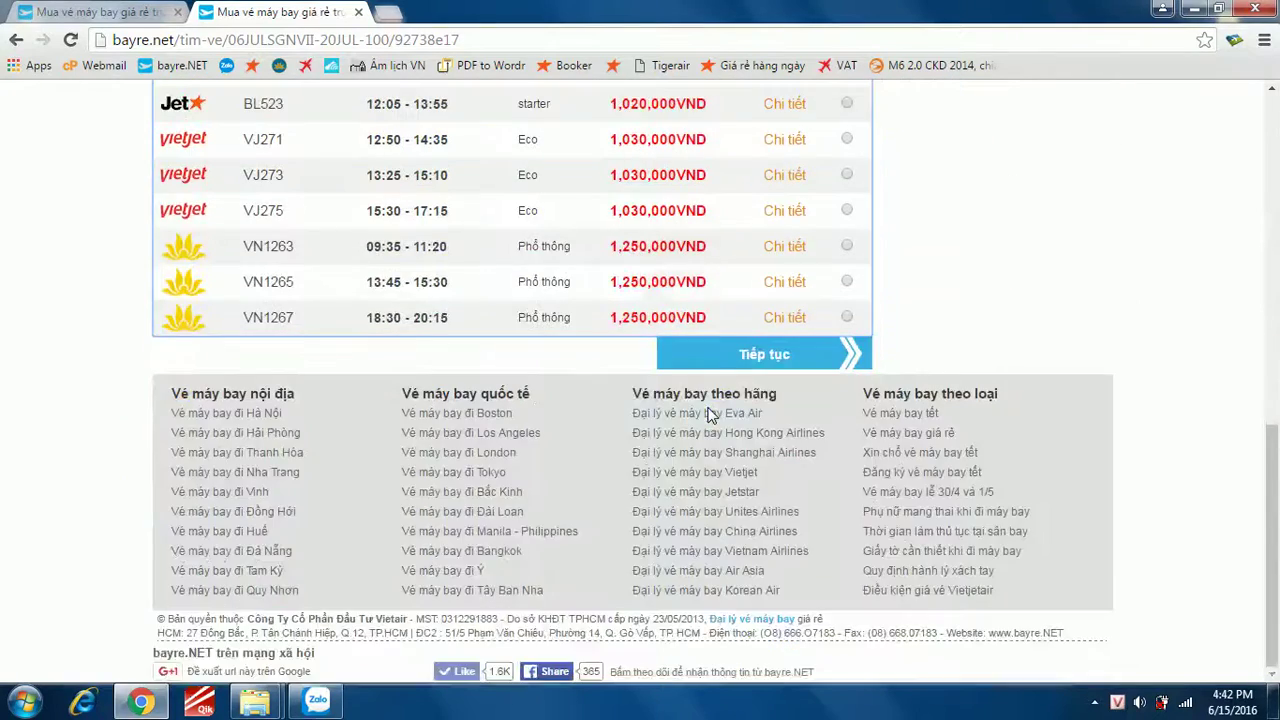
pyautogui.click(752, 369)
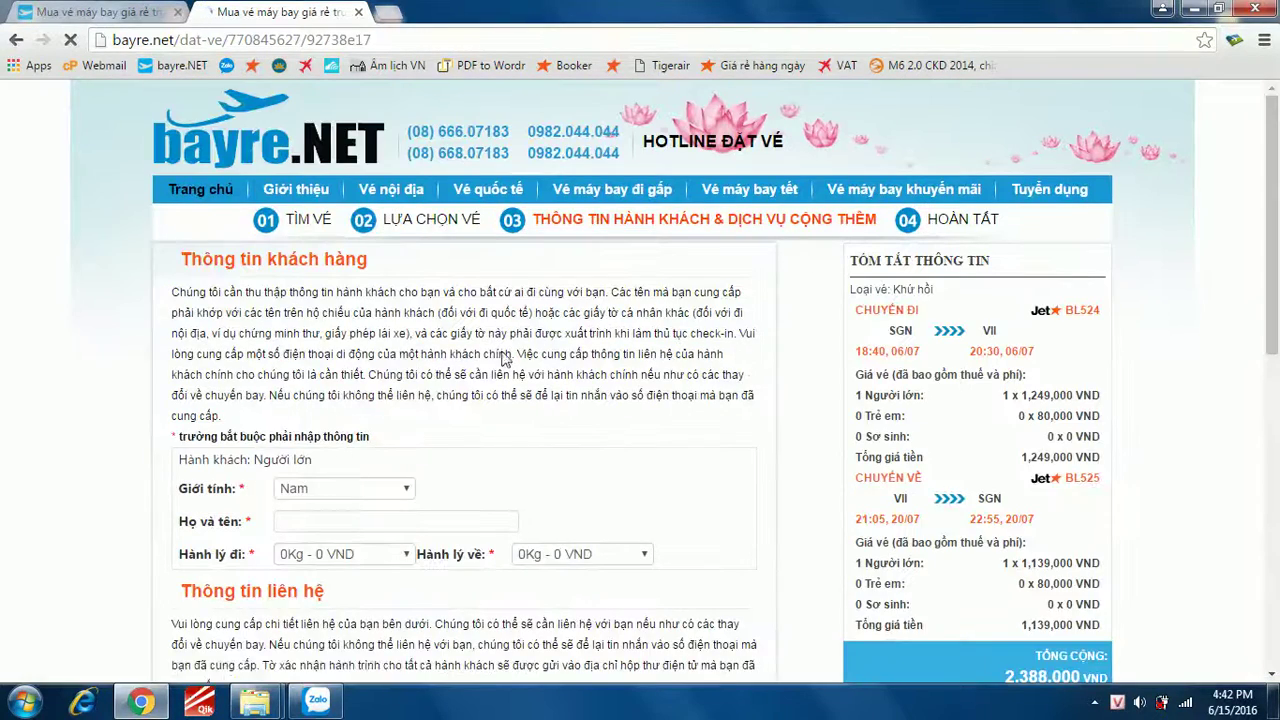
# - Enter the adult passenger's full name, replacing the mistyped text
pyautogui.scroll(-2, 380, 469)
pyautogui.click(378, 331)
pyautogui.write('Teên Hanh')
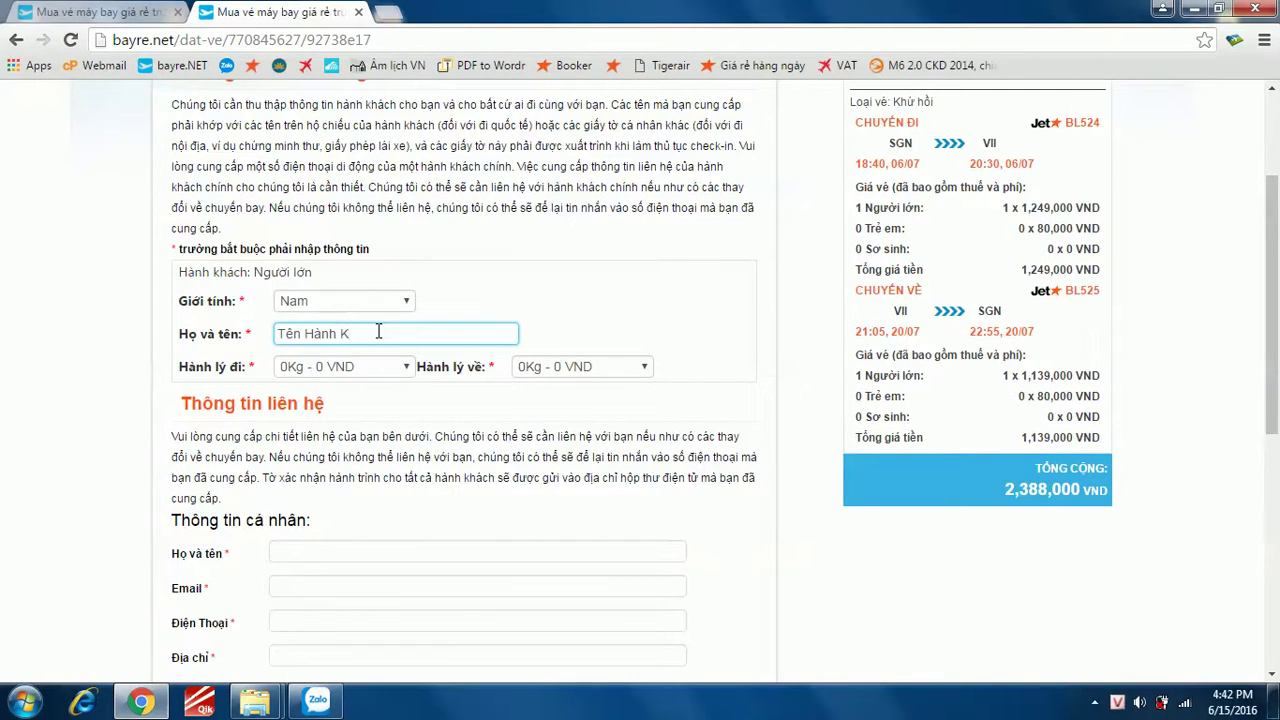
pyautogui.press('BackSpace')
pyautogui.press('BackSpace')
pyautogui.press('BackSpace')
pyautogui.write('quý khác')
pyautogui.hotkey('ctrl', 'a')
pyautogui.write('Nguyen Van A')
# - Try 15Kg baggage both ways, then reset outbound and return baggage to 0Kg
pyautogui.click(376, 368)
pyautogui.click(375, 404)
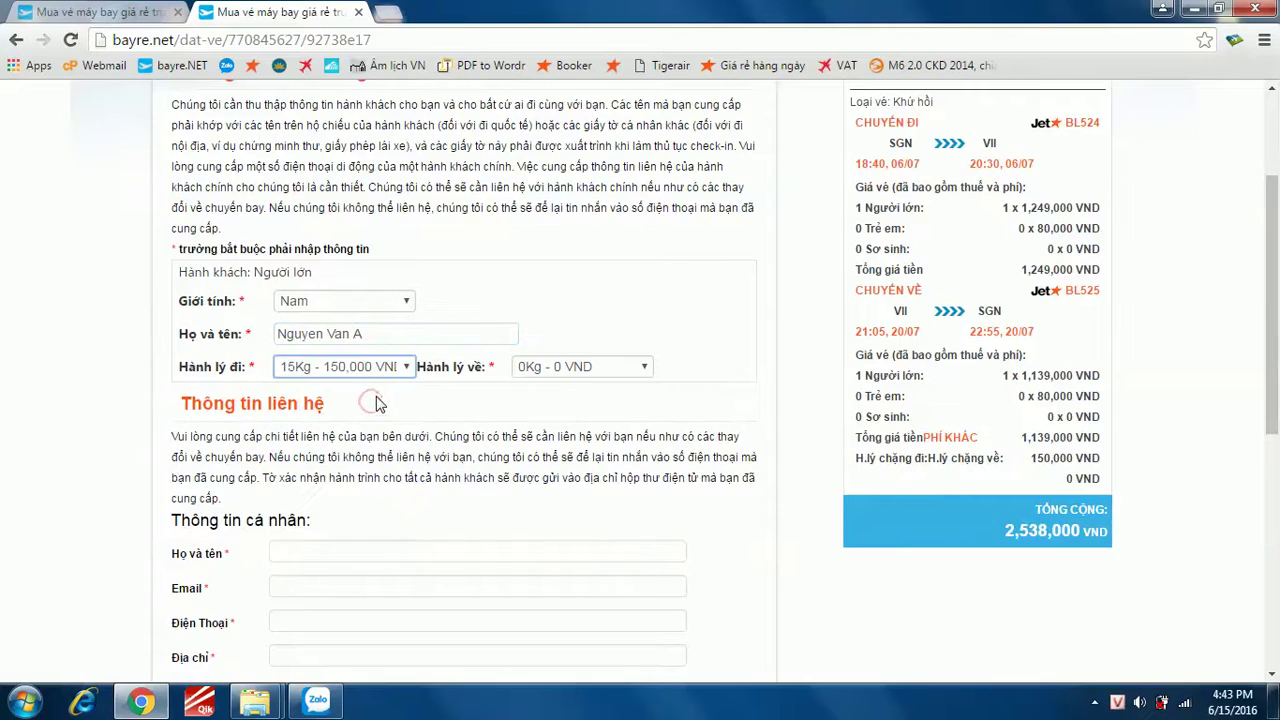
pyautogui.click(645, 367)
pyautogui.click(584, 404)
pyautogui.click(590, 367)
pyautogui.click(590, 388)
pyautogui.click(380, 367)
pyautogui.click(380, 386)
pyautogui.scroll(-1, 400, 383)
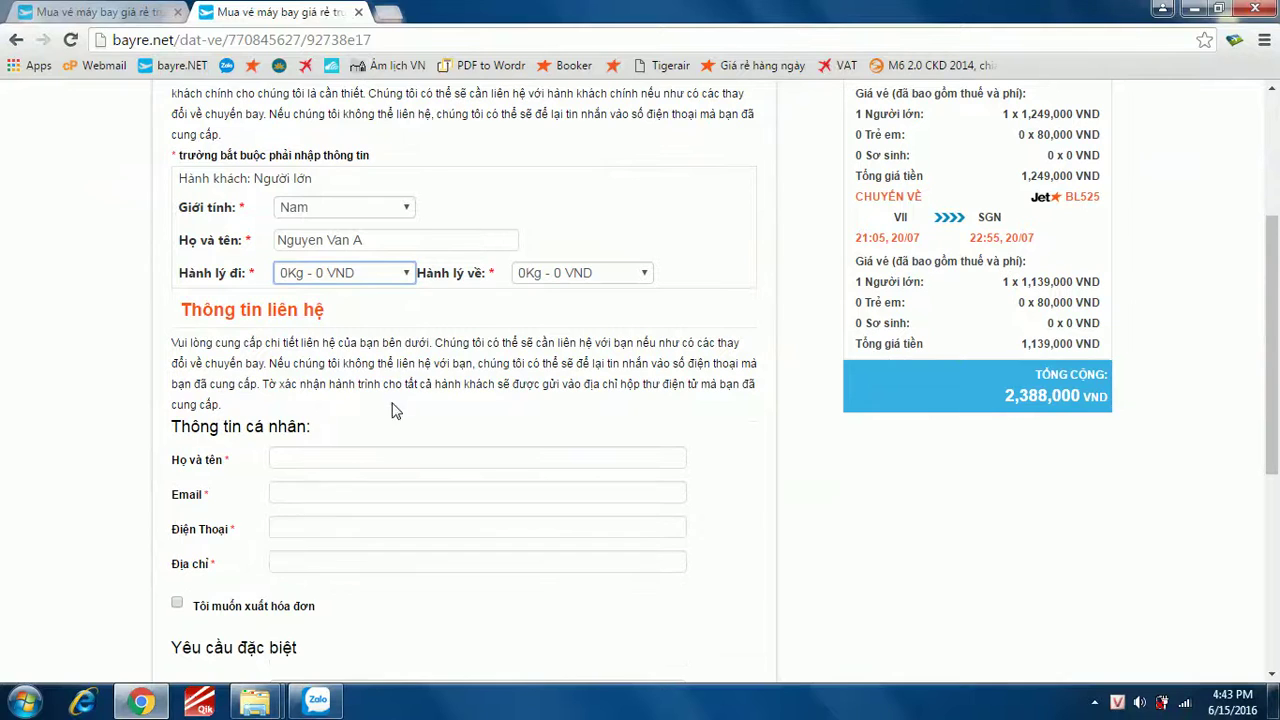
# - Enter the contact person's full name, replacing the placeholder text
pyautogui.click(357, 207)
pyautogui.click(357, 207)
pyautogui.click(349, 459)
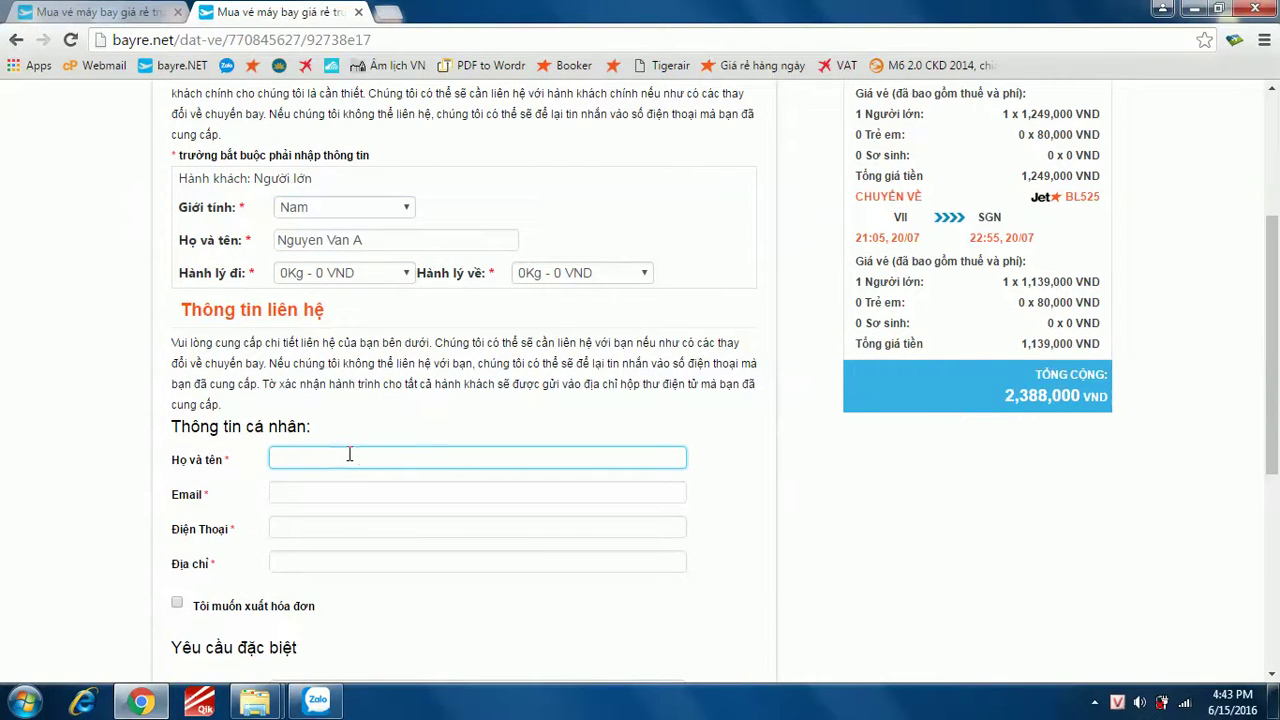
pyautogui.write('Teen ')
pyautogui.write('nguoi')
pyautogui.write('w')
pyautogui.write('liên hệ')
pyautogui.hotkey('ctrl', 'a')
pyautogui.write('Nguyen')
# - Fill in the contact's e-mail and phone number, replacing the placeholders
pyautogui.click(375, 491)
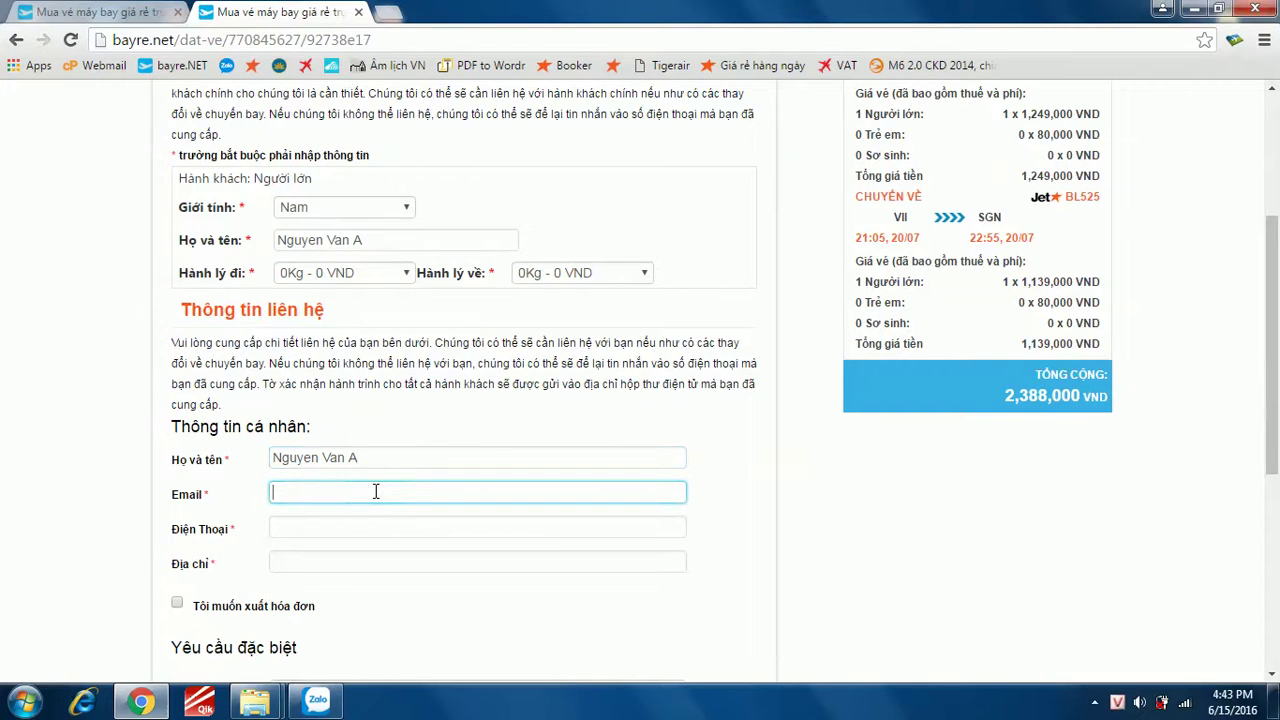
pyautogui.write('Mail quý')
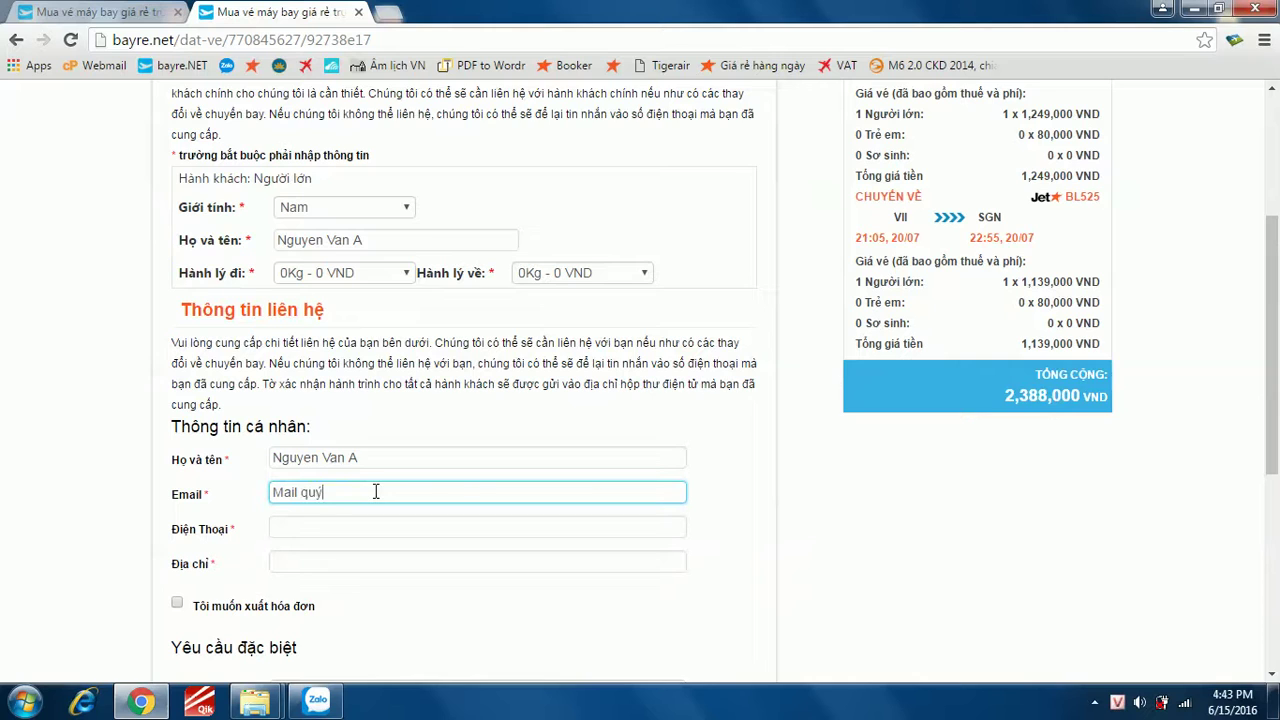
pyautogui.write(' khach')
pyautogui.hotkey('ctrl', 'a')
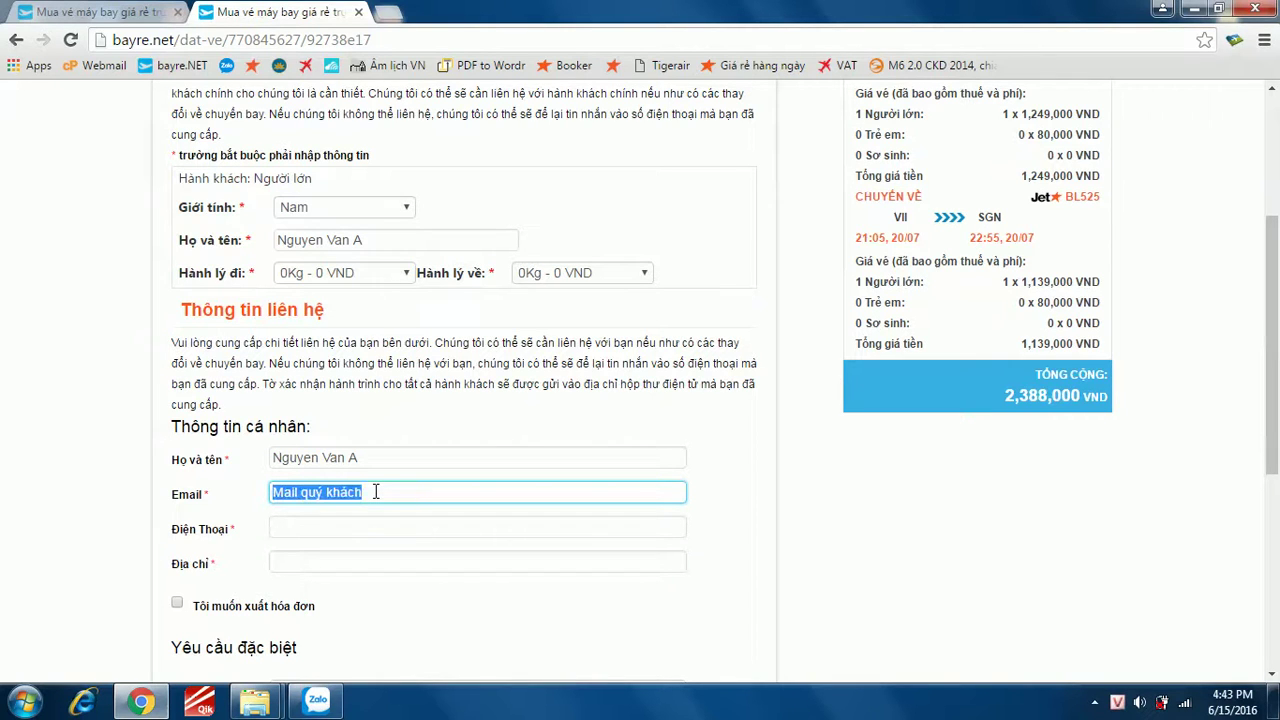
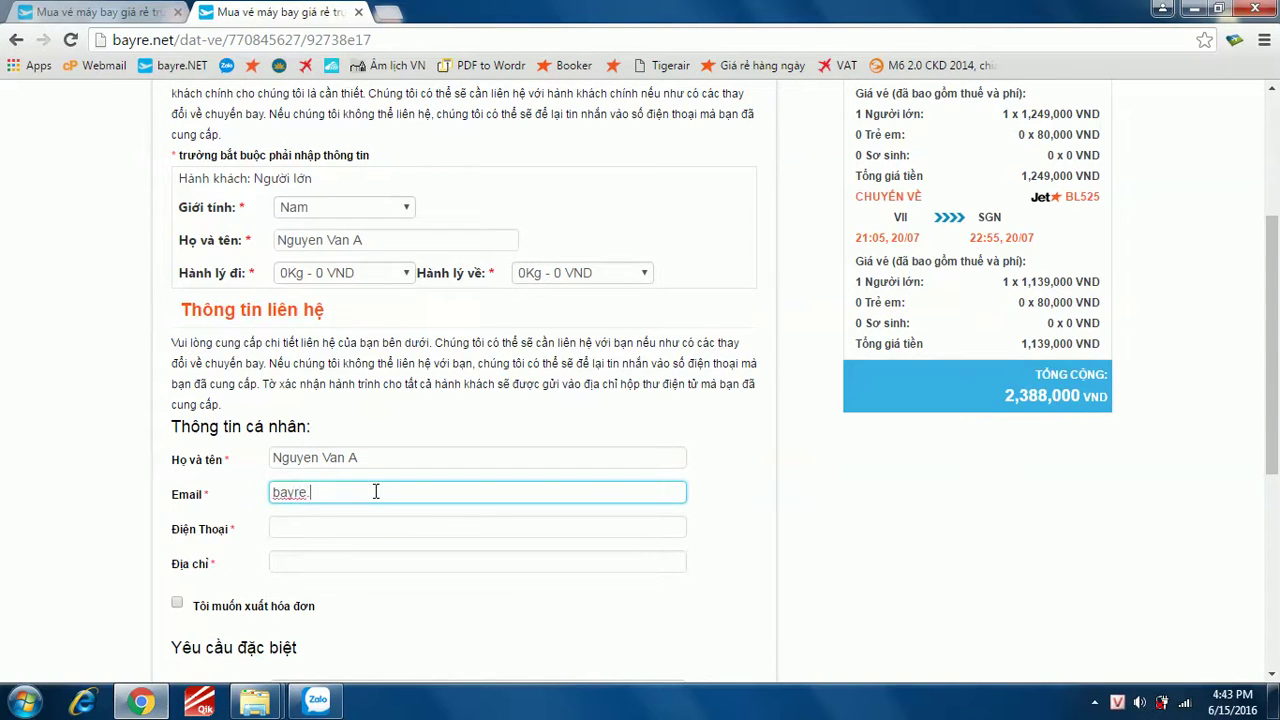
pyautogui.click(418, 526)
pyautogui.write('SDT ')
pyautogui.write('quy')
pyautogui.write(' khách')
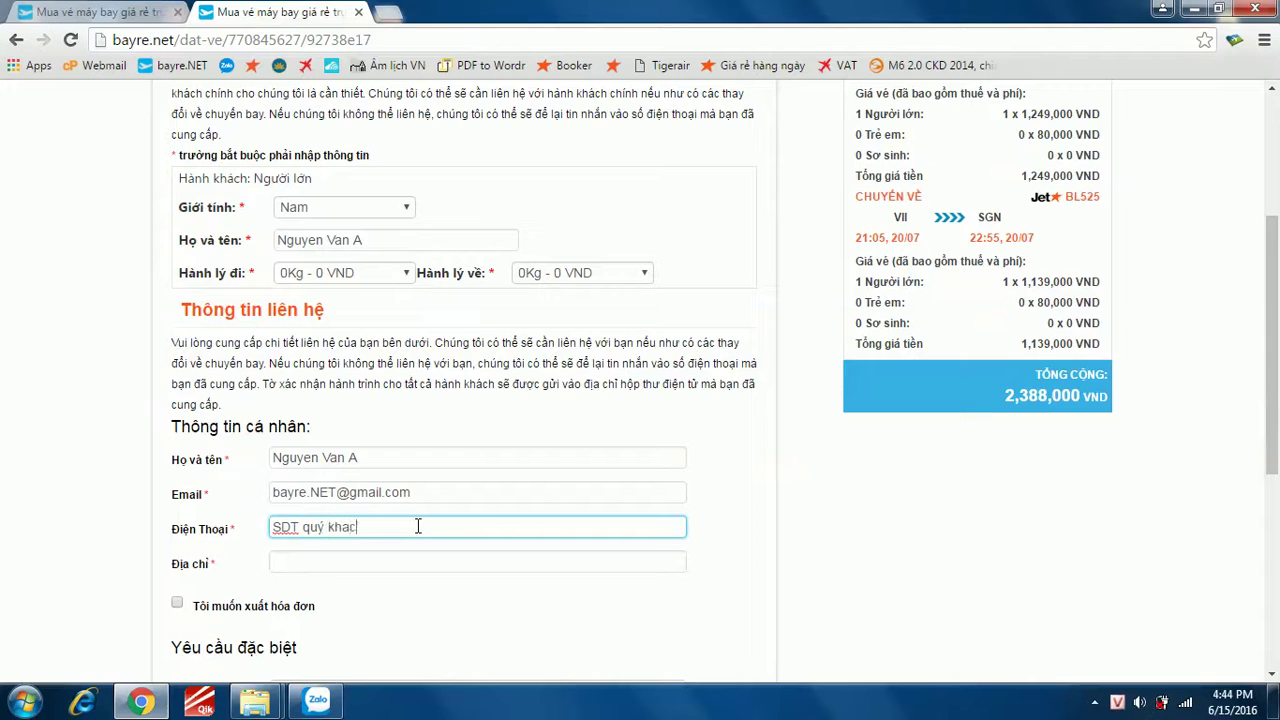
pyautogui.hotkey('ctrl', 'a')
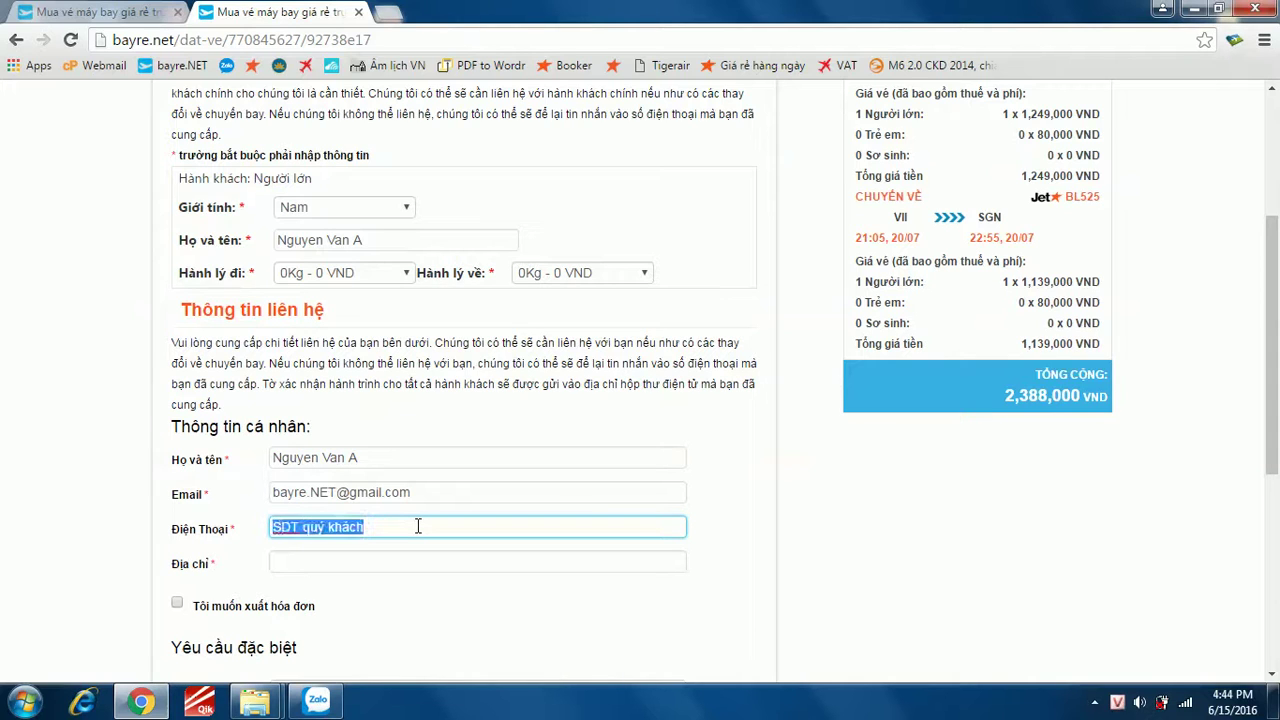
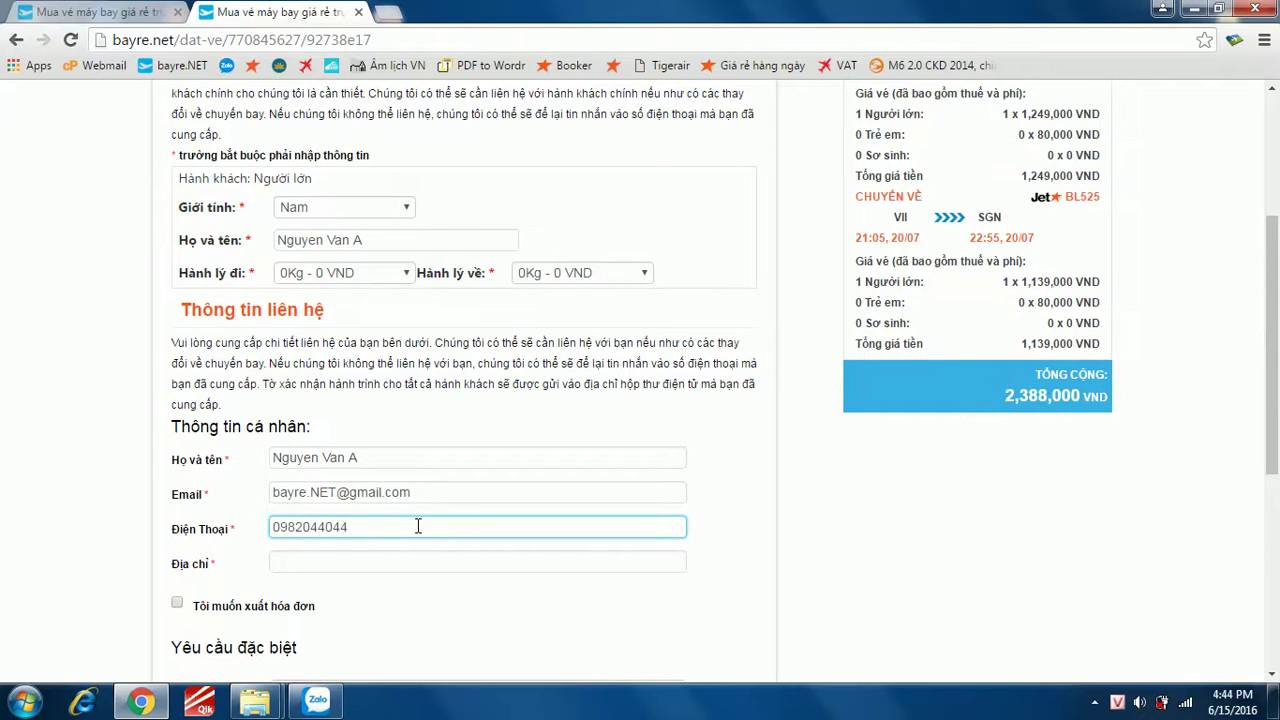
# - Type the contact's postal address into the Địa chỉ field
pyautogui.click(403, 563)
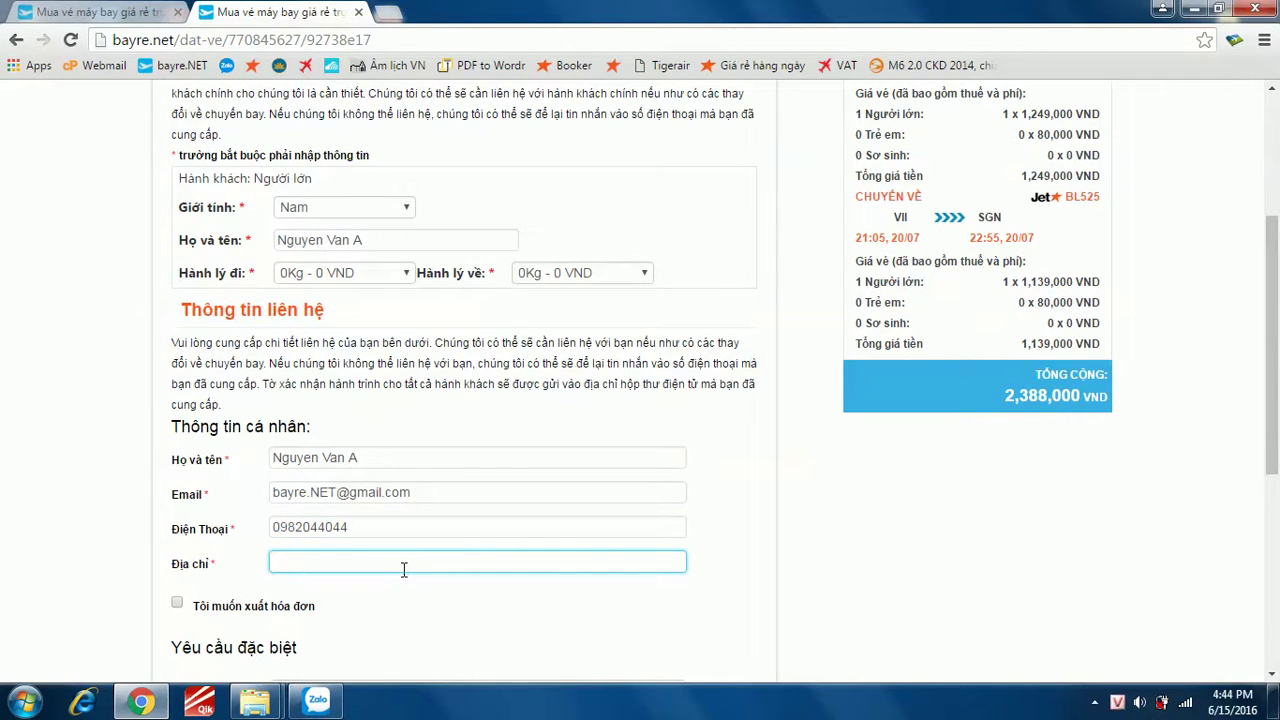
pyautogui.write('Đia')
pyautogui.write(' chỉ qu')
pyautogui.write('ý khac')
pyautogui.hotkey('ctrl', 'a')
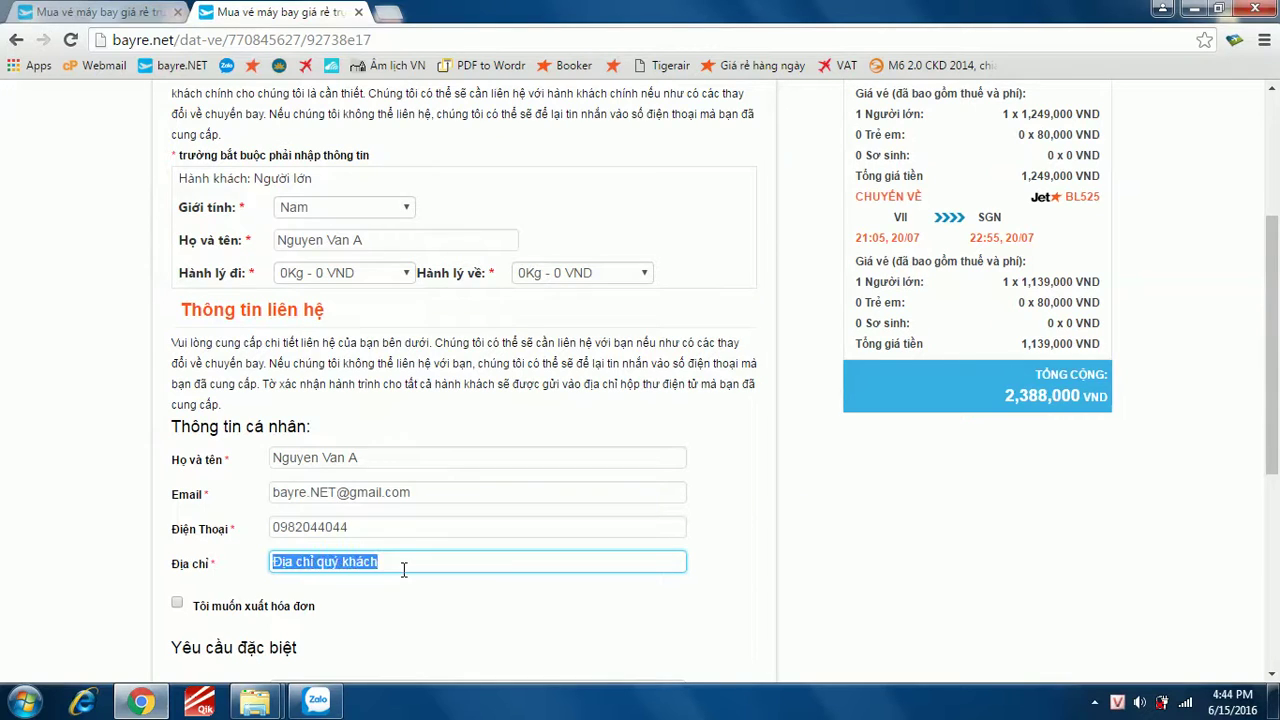
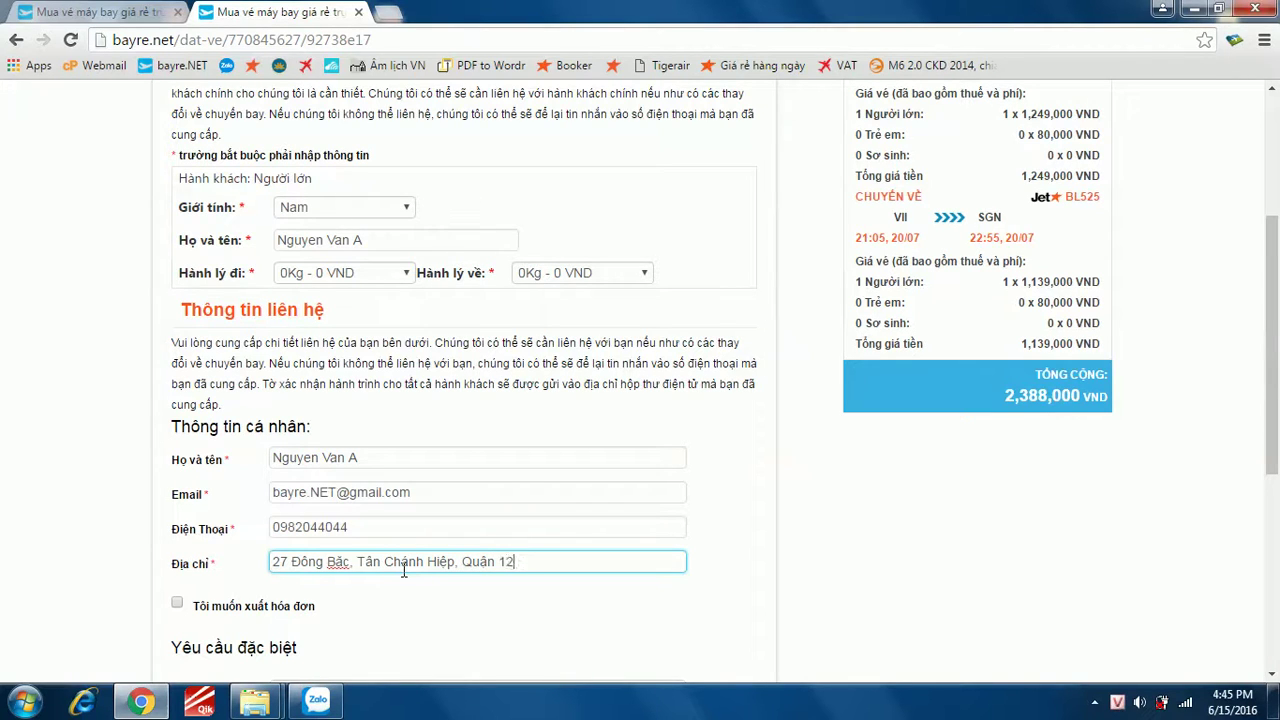
pyautogui.click(177, 603)
pyautogui.scroll(-5, 220, 520)
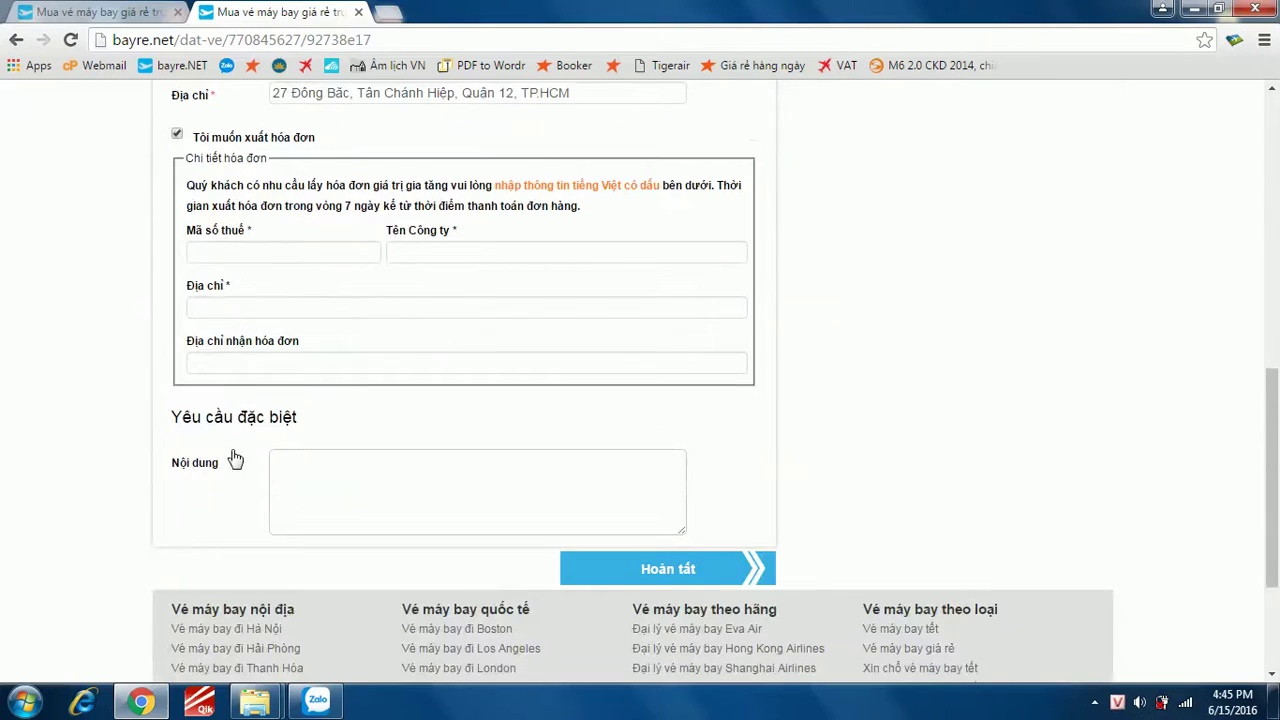
pyautogui.click(279, 253)
pyautogui.click(425, 250)
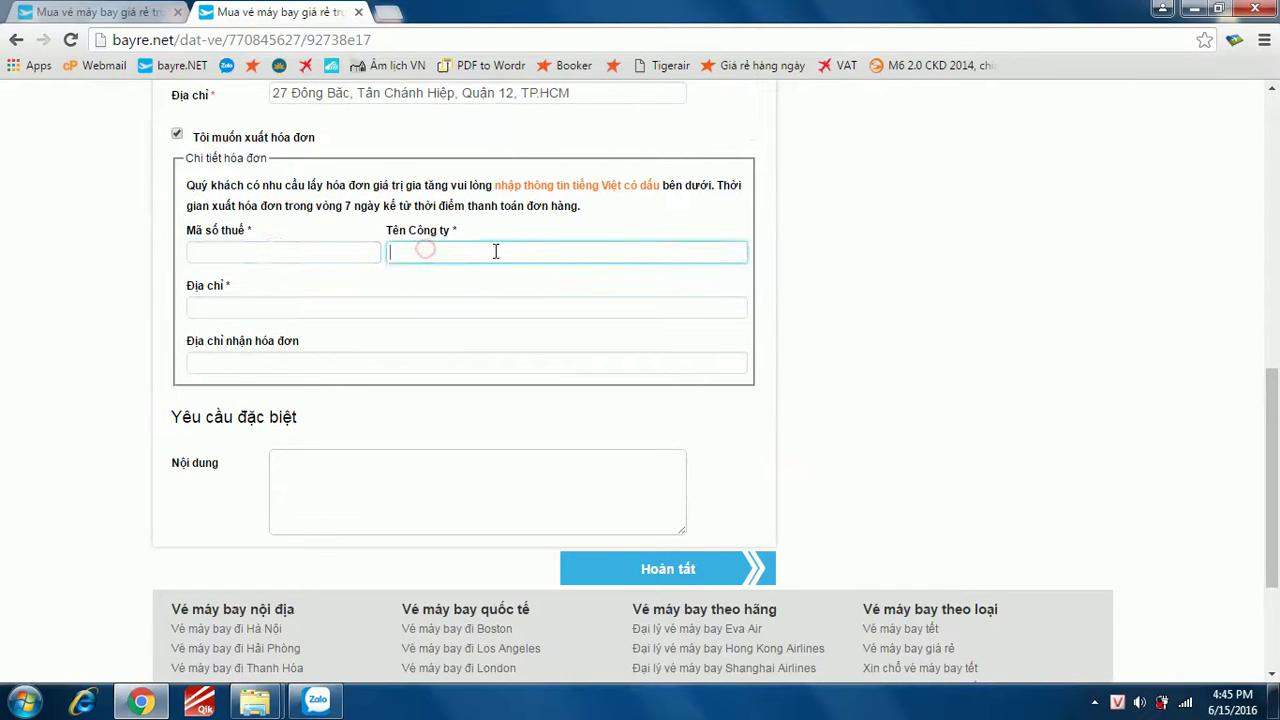
pyautogui.click(469, 309)
pyautogui.click(353, 363)
pyautogui.click(279, 252)
pyautogui.click(416, 251)
pyautogui.click(406, 307)
pyautogui.click(383, 362)
pyautogui.click(177, 136)
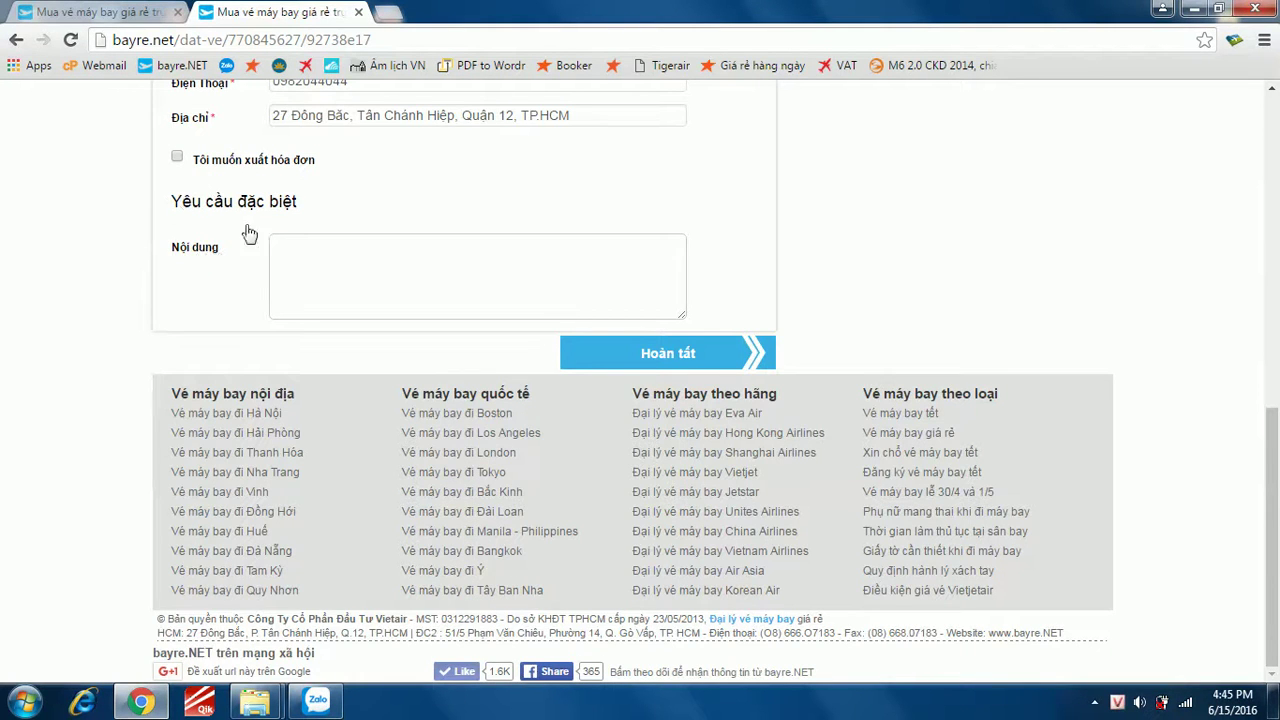
pyautogui.click(332, 248)
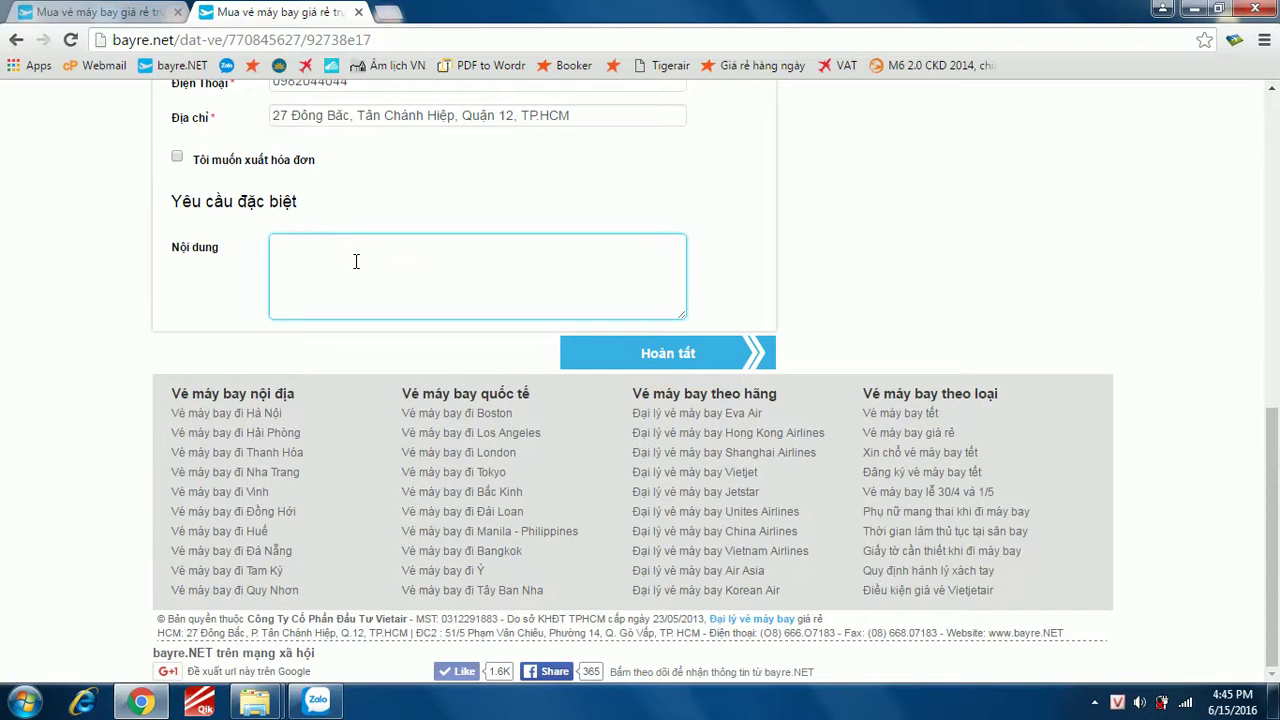
pyautogui.scroll(2, 358, 270)
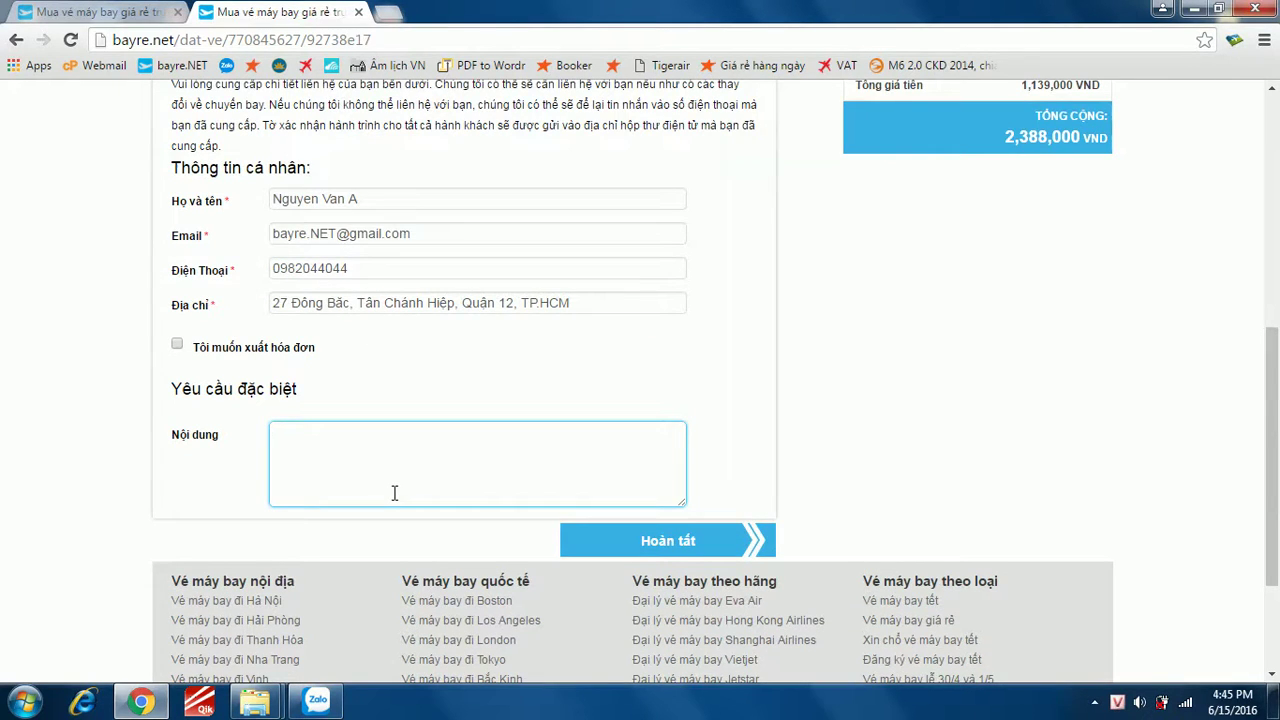
pyautogui.scroll(2, 686, 441)
pyautogui.scroll(-2, 694, 451)
pyautogui.click(675, 539)
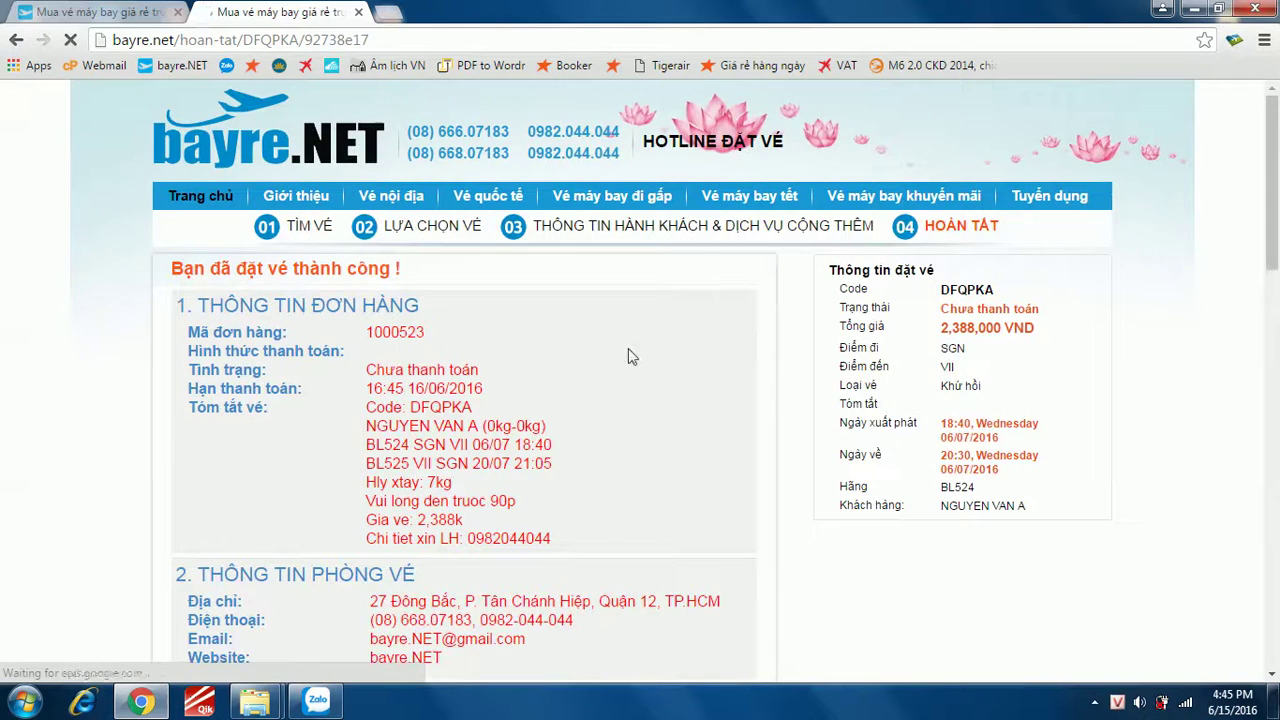
# - Highlight the booking code, passenger name, and BL524 and BL525 flight lines
pyautogui.scroll(-3, 616, 362)
pyautogui.scroll(3, 390, 355)
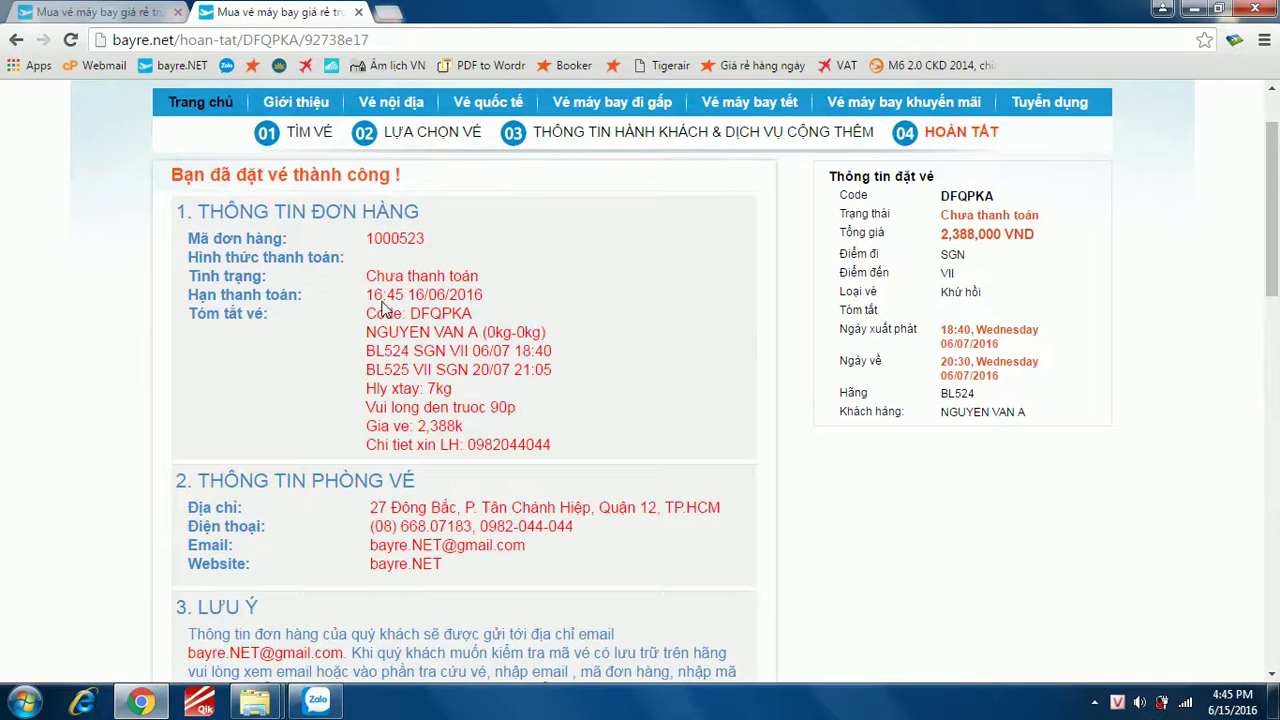
pyautogui.moveTo(365, 313); pyautogui.dragTo(474, 318)
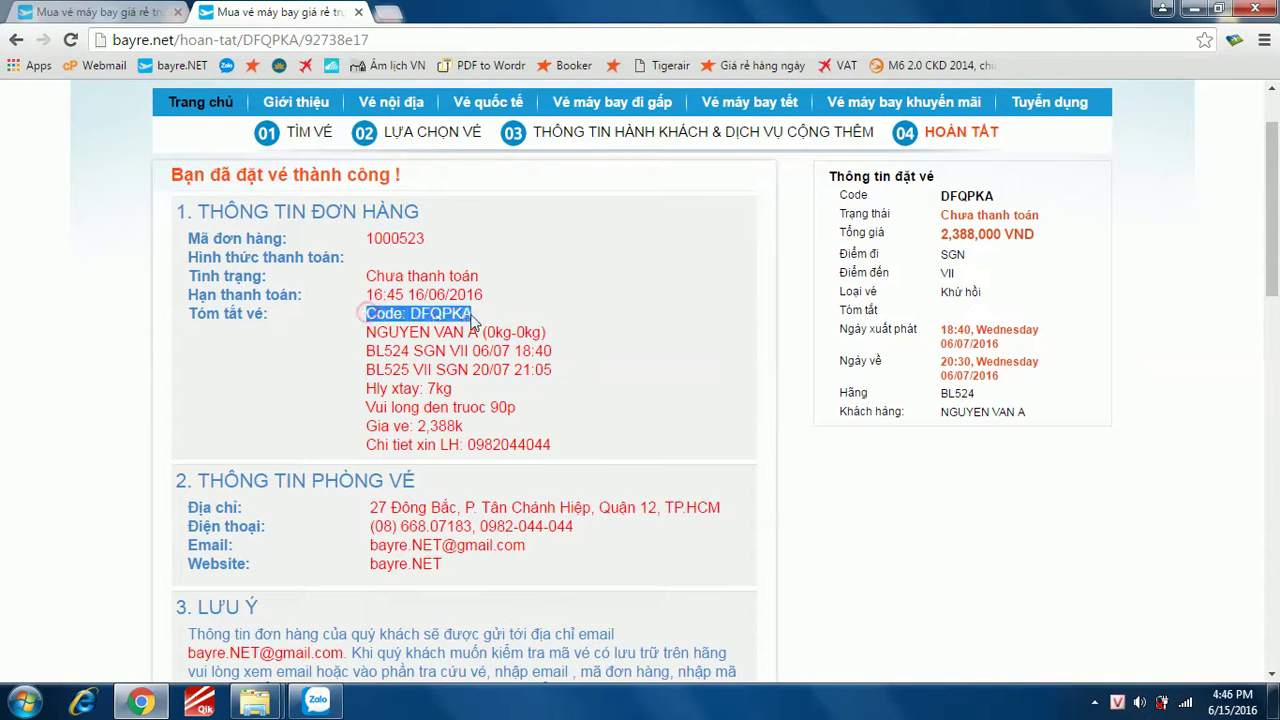
pyautogui.moveTo(371, 334); pyautogui.dragTo(550, 340)
pyautogui.click(422, 362)
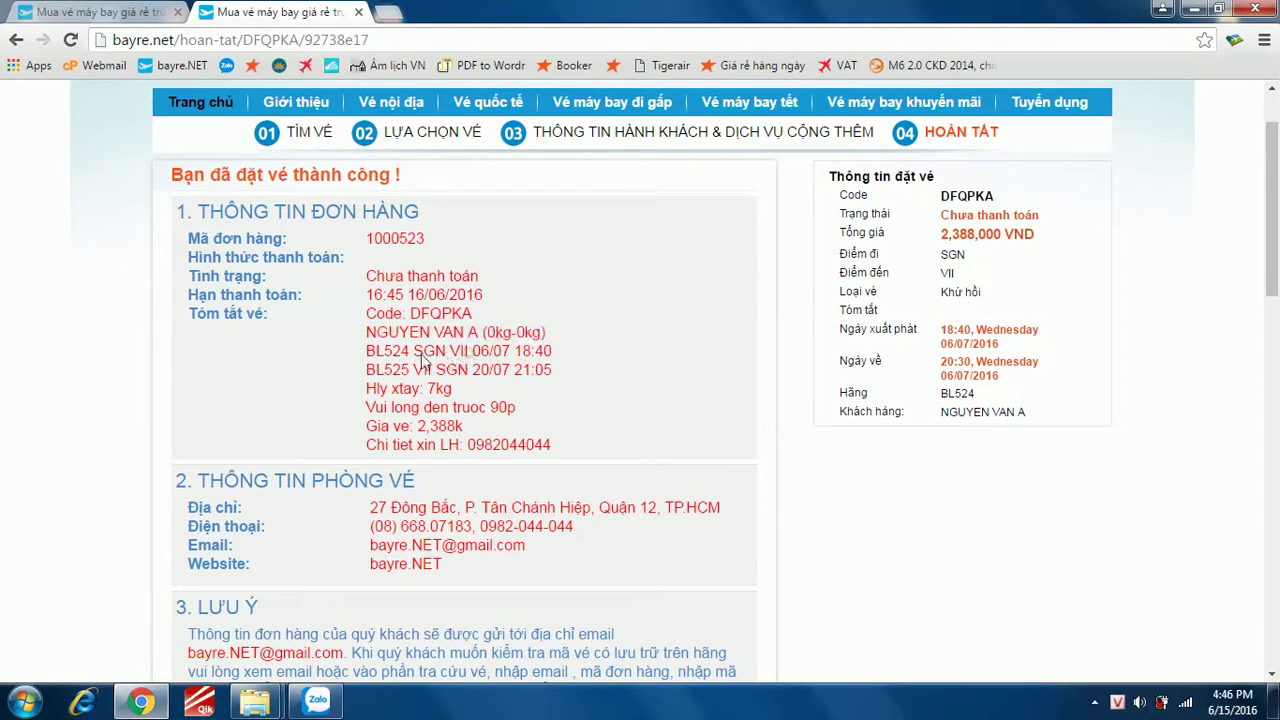
pyautogui.moveTo(366, 351); pyautogui.dragTo(553, 352)
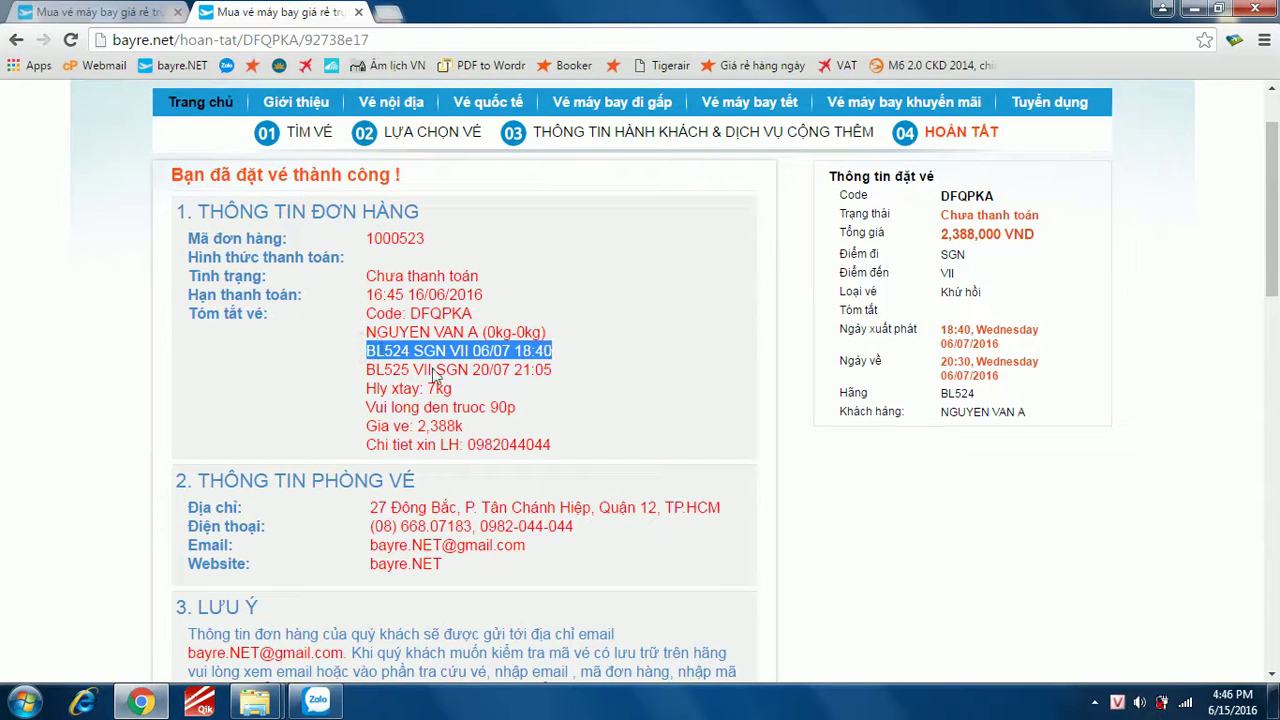
pyautogui.moveTo(364, 367); pyautogui.dragTo(555, 367)
pyautogui.click(535, 368)
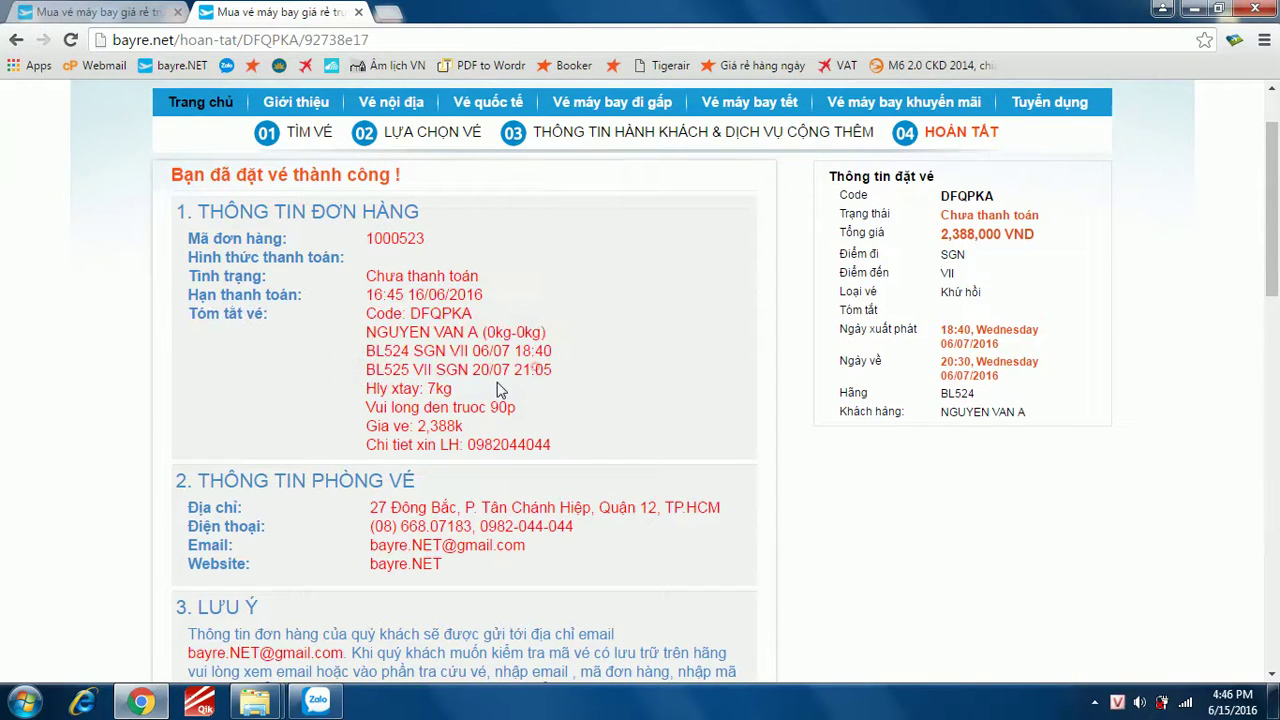
# - Highlight the baggage allowance, check-in reminder and 2,388k price, then select the summary block
pyautogui.moveTo(366, 390); pyautogui.dragTo(468, 400)
pyautogui.click(467, 402)
pyautogui.moveTo(366, 408); pyautogui.dragTo(516, 410)
pyautogui.moveTo(414, 427); pyautogui.dragTo(464, 428)
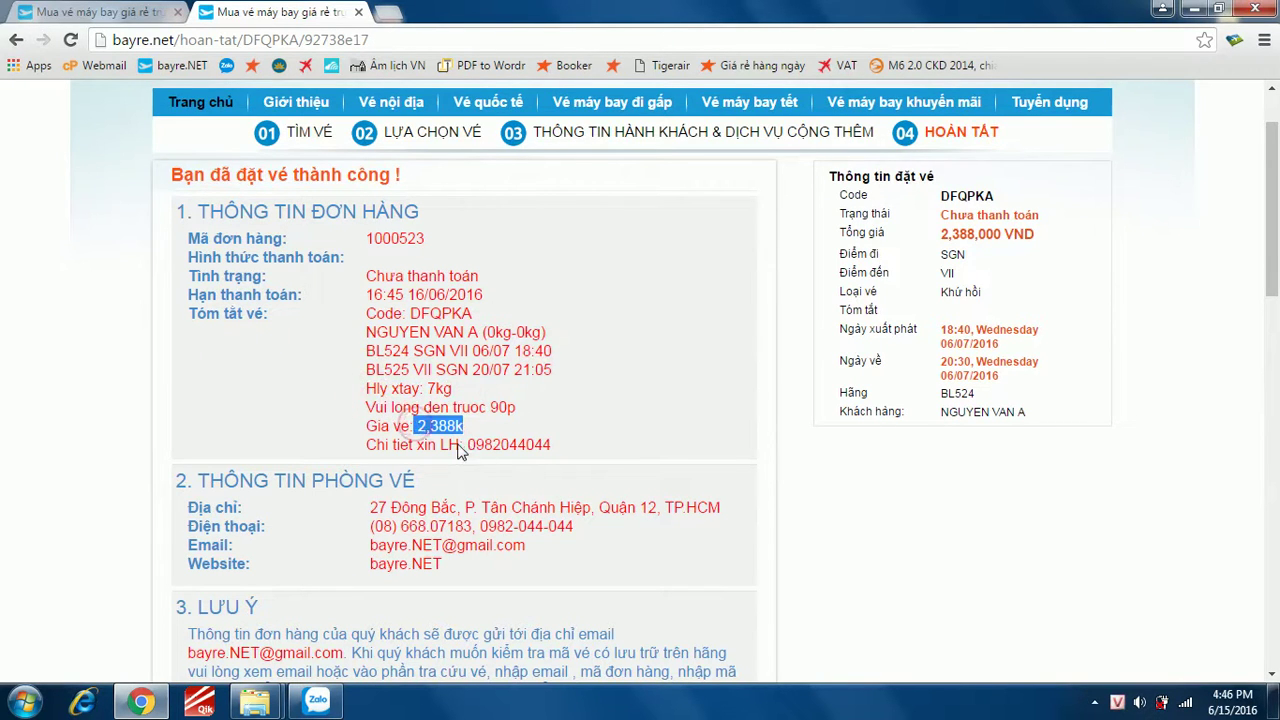
pyautogui.tripleClick(540, 445)
pyautogui.scroll(-6, 580, 434)
pyautogui.scroll(3, 552, 435)
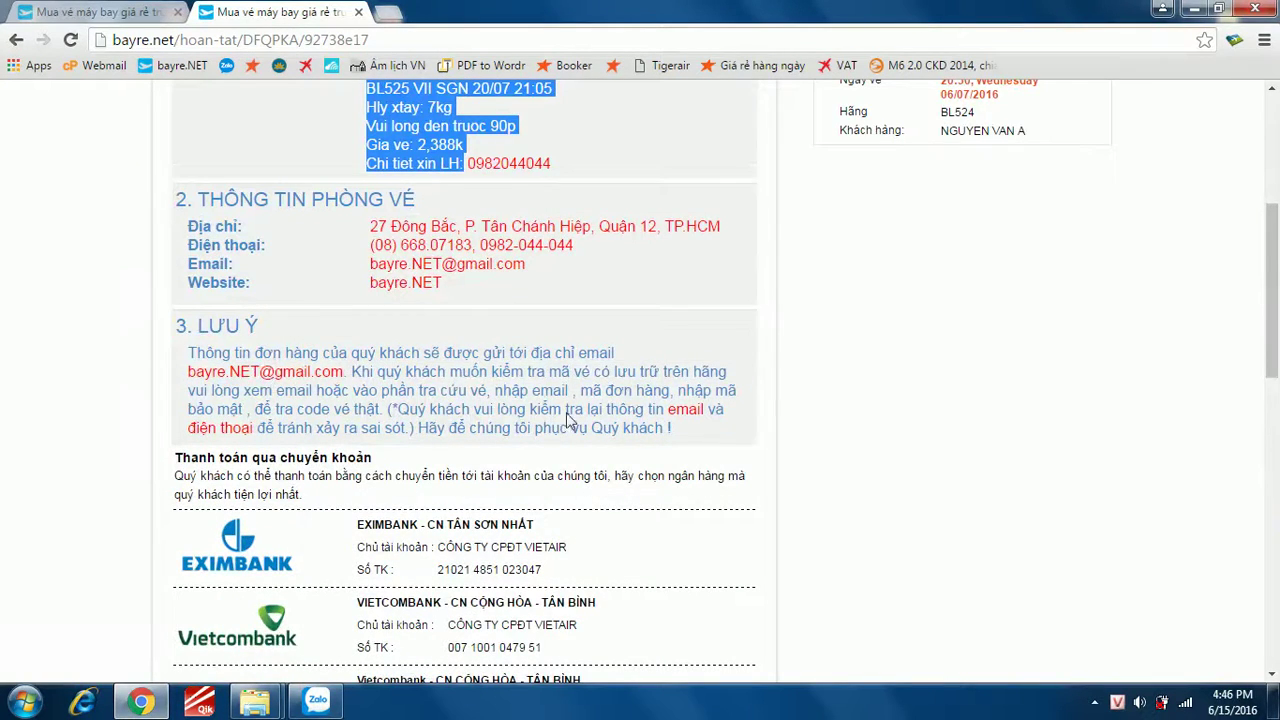
pyautogui.scroll(-5, 549, 443)
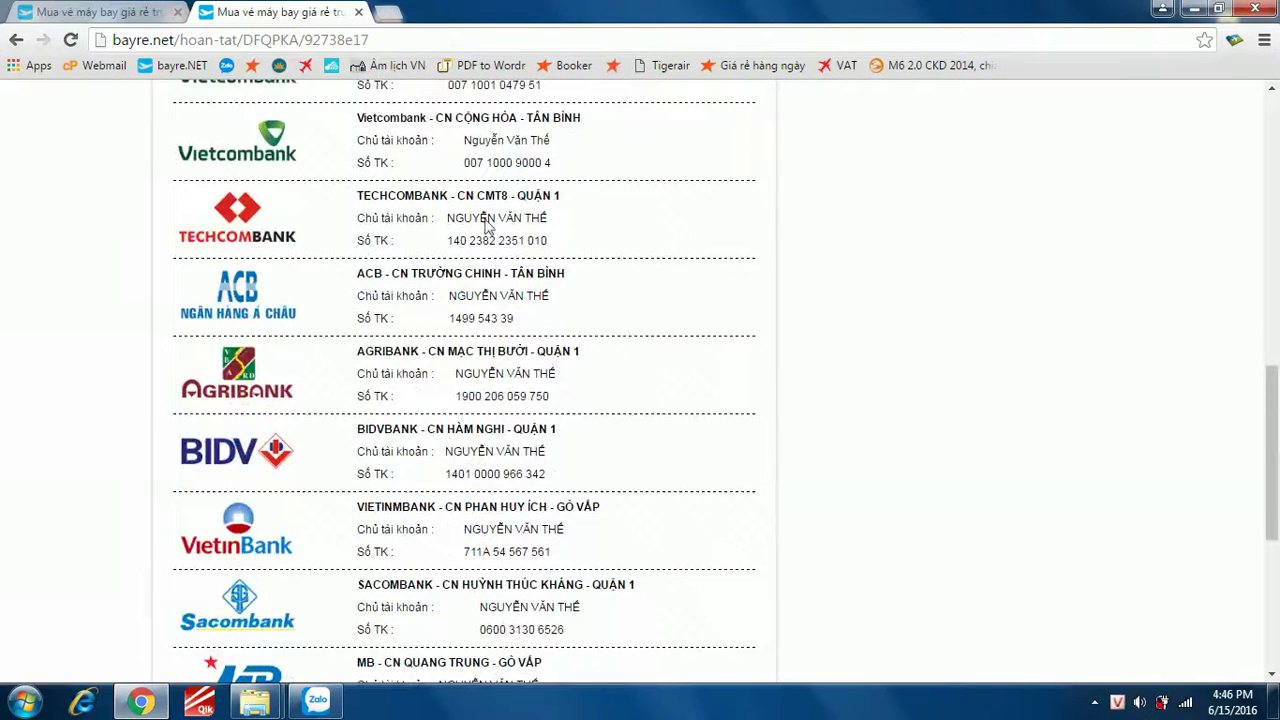
pyautogui.scroll(-3, 432, 463)
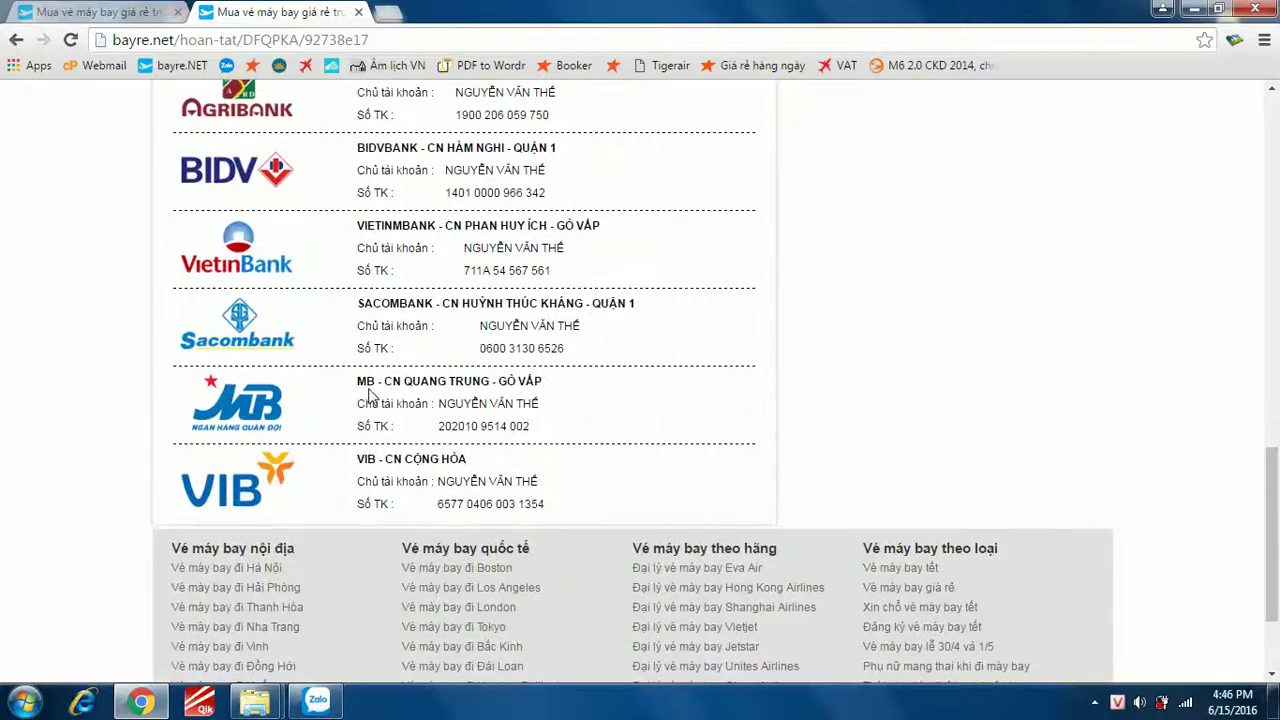
pyautogui.scroll(8, 467, 485)
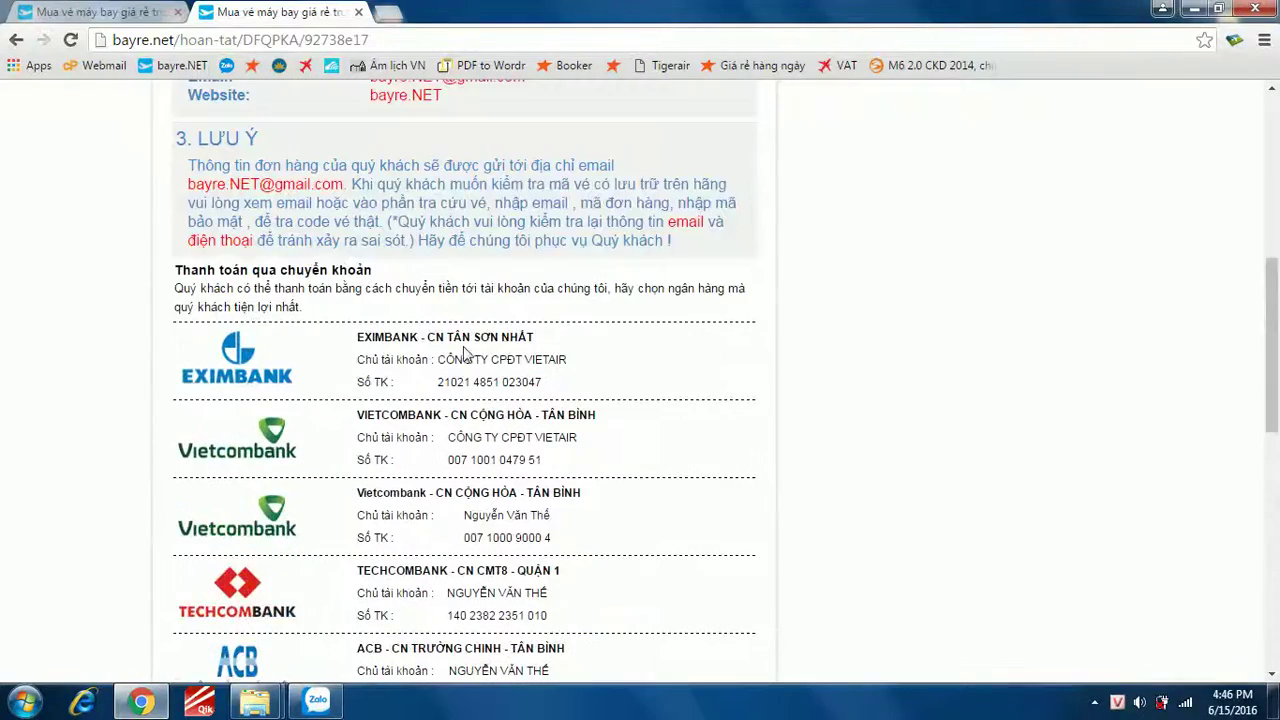
pyautogui.scroll(5, 966, 351)
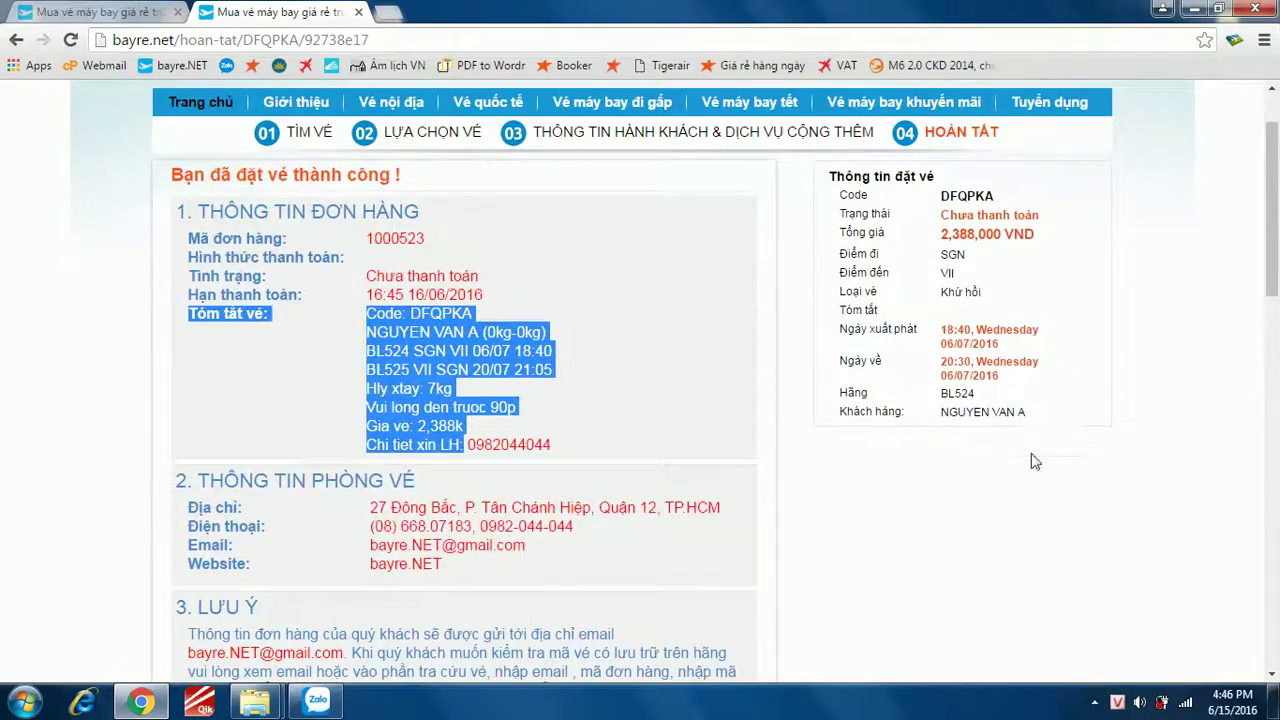
pyautogui.scroll(-12, 1035, 462)
pyautogui.scroll(5, 678, 421)
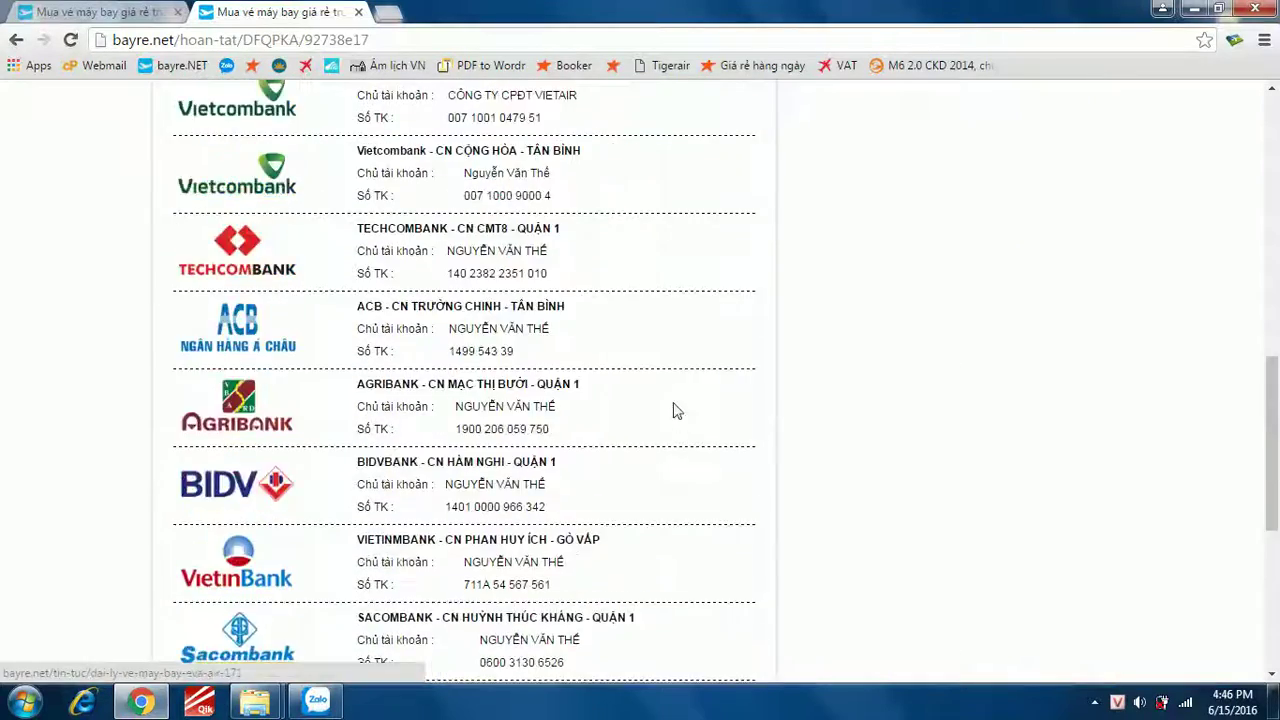
pyautogui.scroll(10, 678, 421)
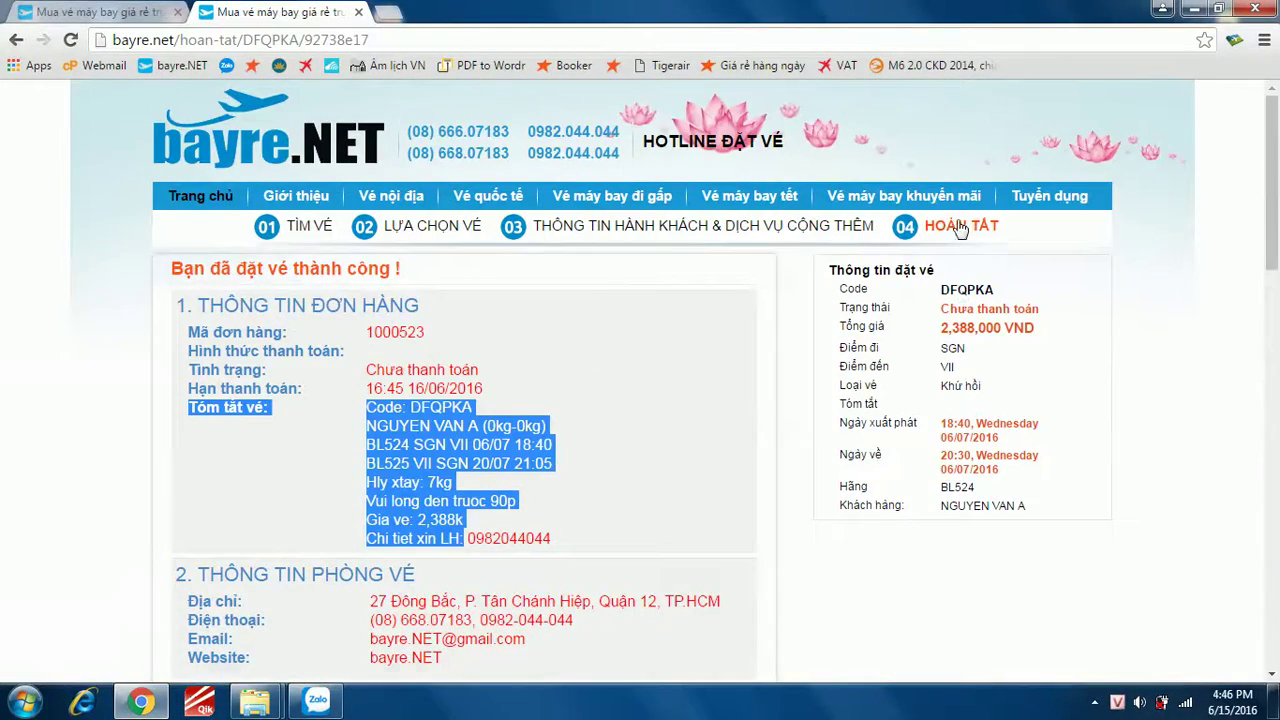
pyautogui.moveTo(1023, 240)
pyautogui.mouseDown()
pyautogui.moveTo(900, 245)
pyautogui.moveTo(1035, 242)
pyautogui.mouseUp()
pyautogui.scroll(-10, 1058, 438)
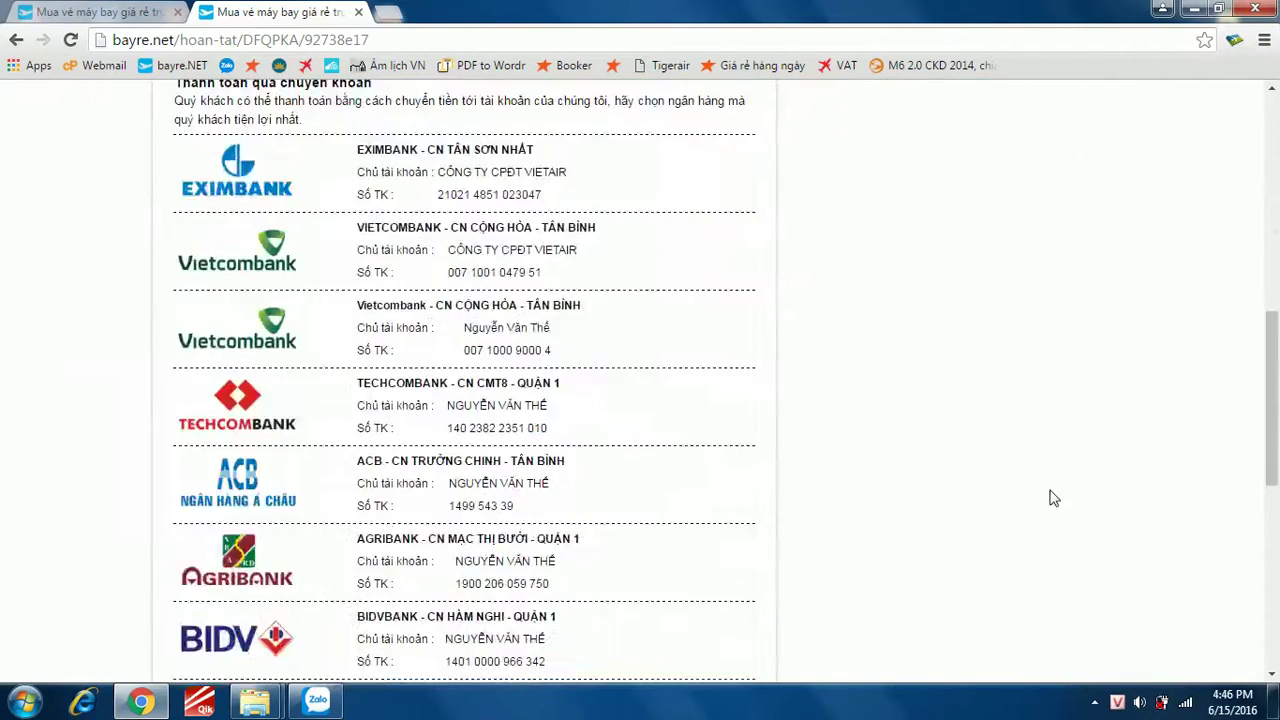